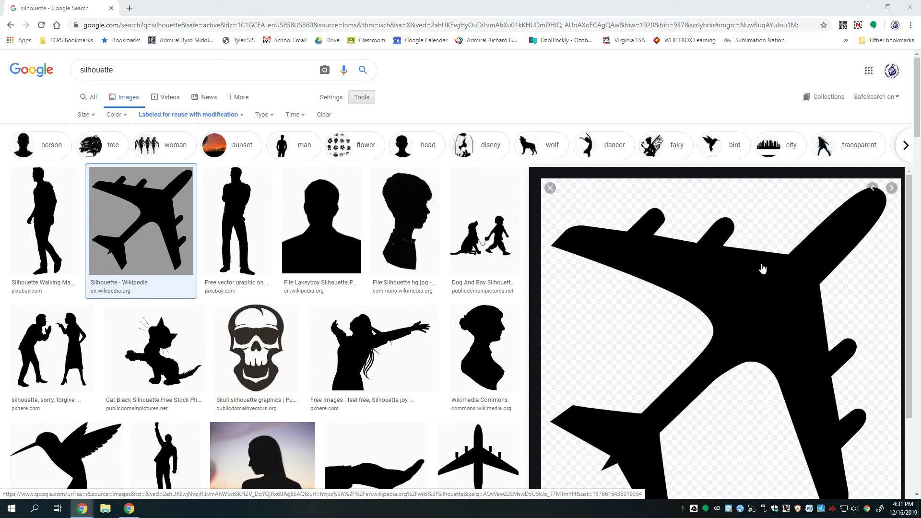
{"action": "scroll", "coordinate": [762, 267], "scroll_direction": "down", "scroll_amount": 1}
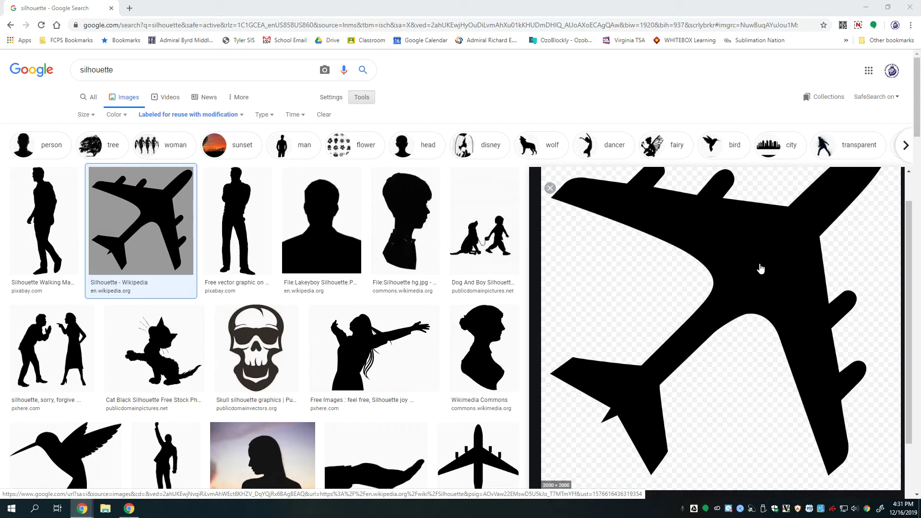
{"action": "scroll", "coordinate": [761, 269], "scroll_direction": "up", "scroll_amount": 1}
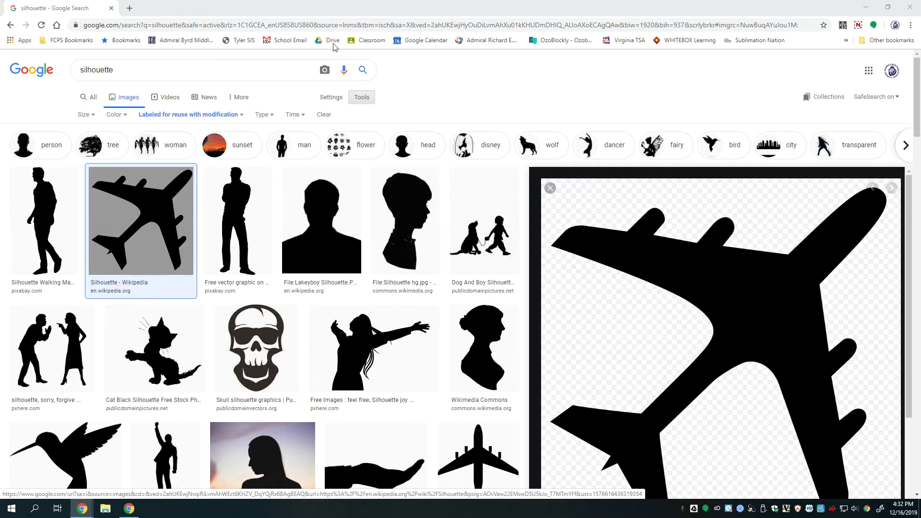
{"action": "left_click_drag", "start_coordinate": [270, 8], "coordinate": [920, 168]}
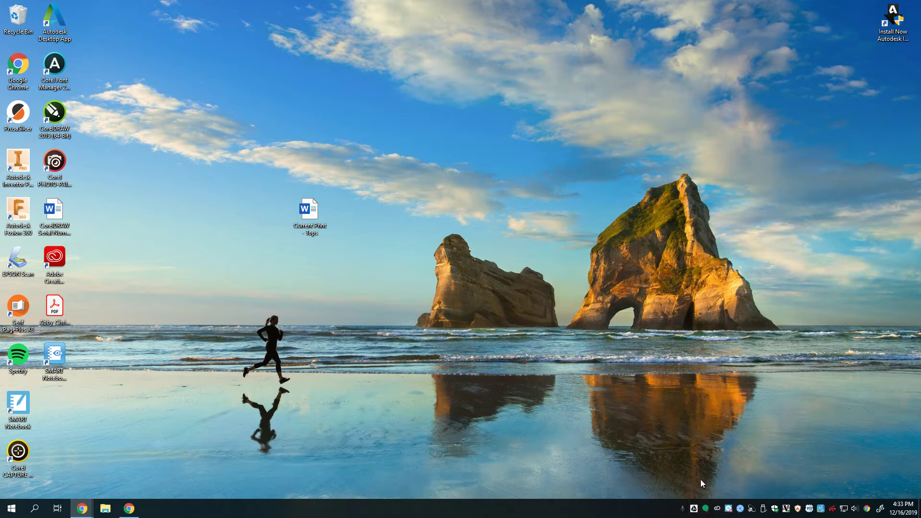
- Check the sync status of Drive File Stream and find it among the installed programs
{"action": "left_click", "coordinate": [695, 510]}
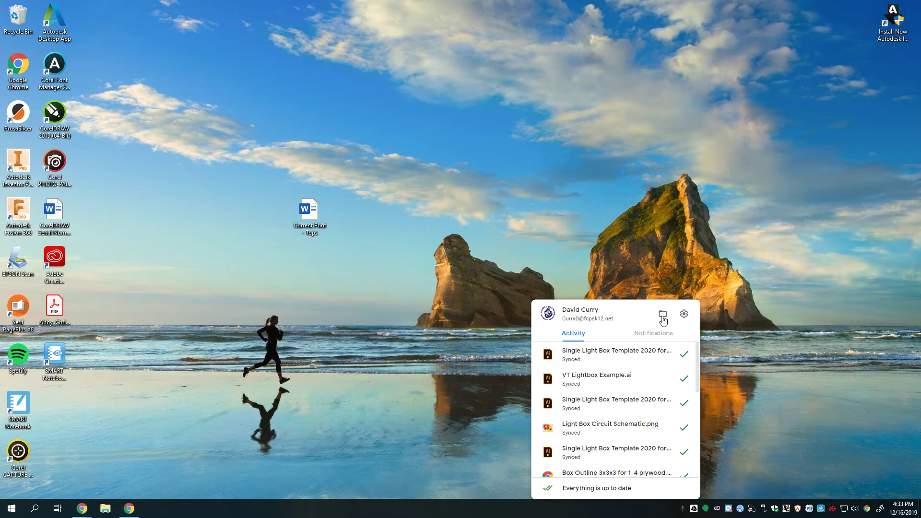
{"action": "left_click", "coordinate": [798, 307]}
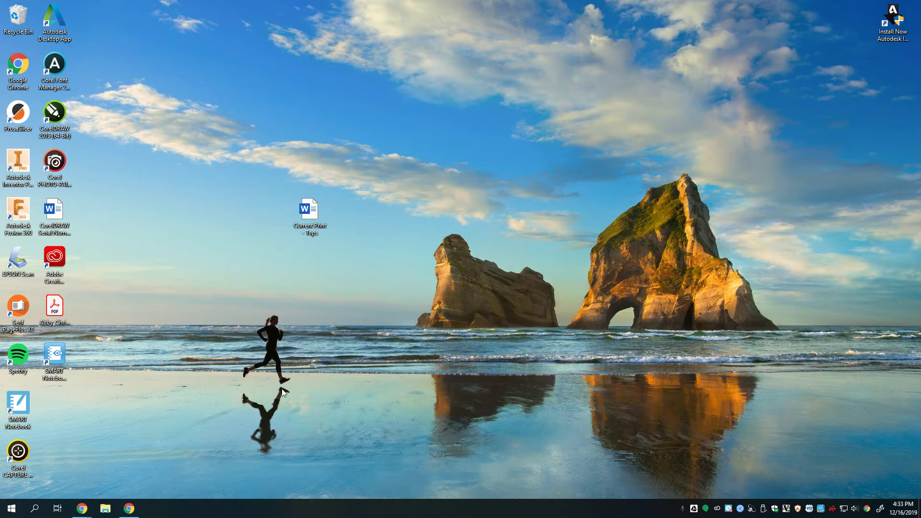
{"action": "left_click", "coordinate": [12, 509]}
{"action": "scroll", "coordinate": [102, 332], "scroll_direction": "down", "scroll_amount": 3}
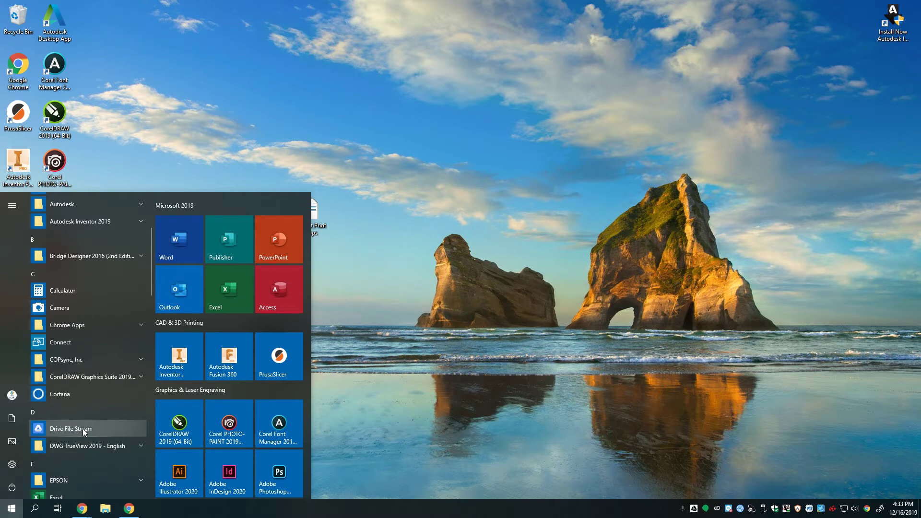
{"action": "left_click", "coordinate": [494, 357]}
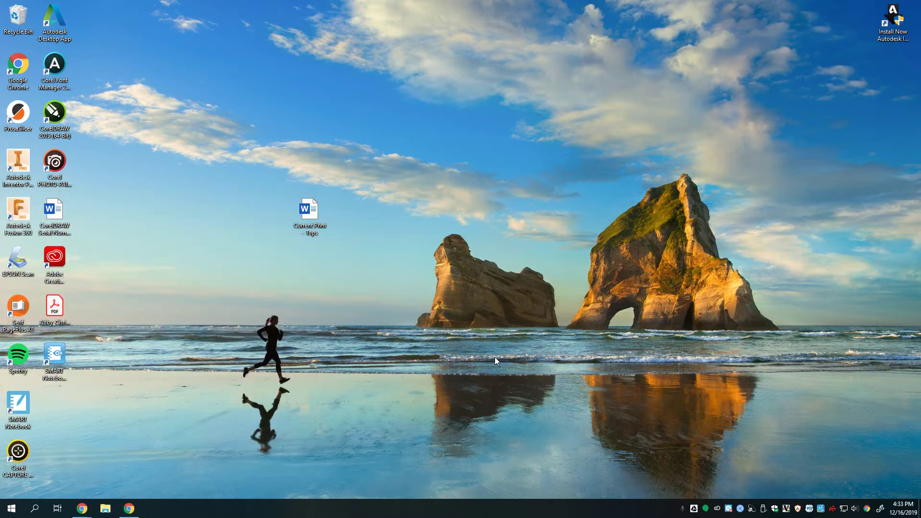
- Launch Adobe Illustrator 2020
{"action": "left_click", "coordinate": [14, 514]}
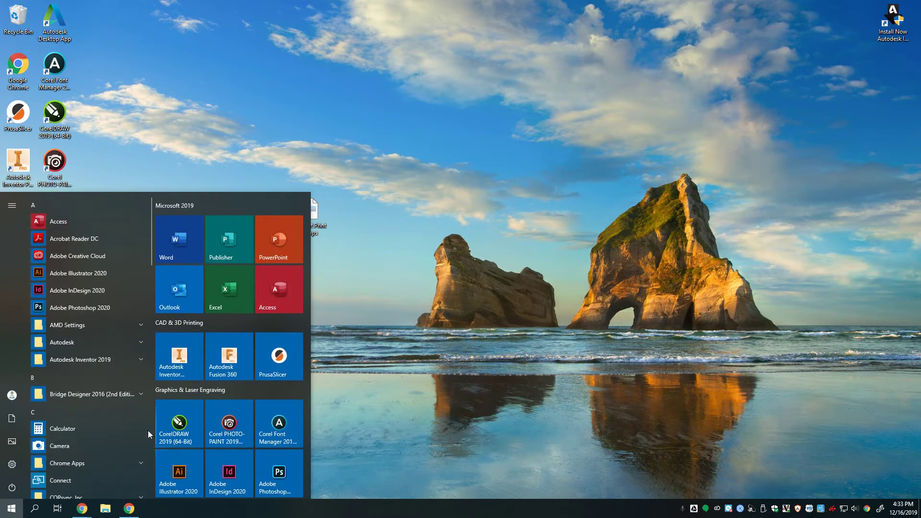
{"action": "left_click", "coordinate": [61, 277]}
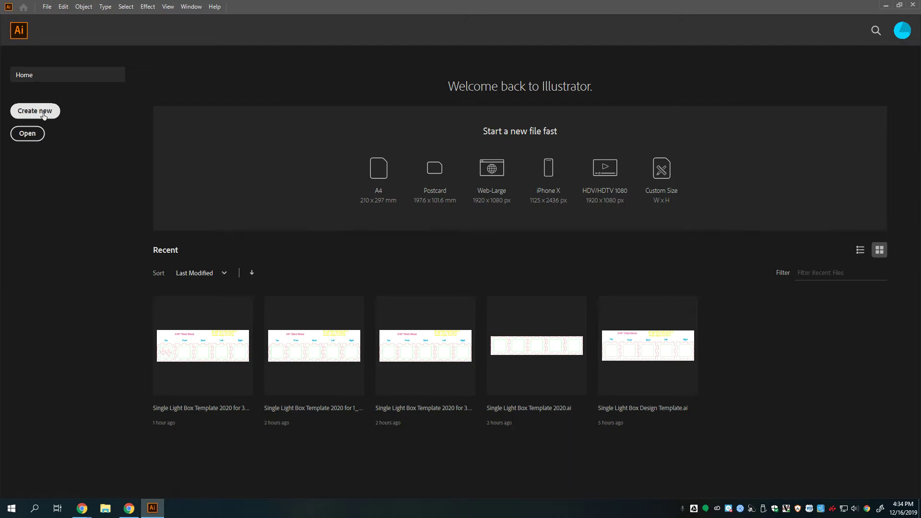
- Open the teacher's copy of Single Light Box Template 2020 for 3_16 Plywood from My Drive's Tech_Sys folder in Google Drive File Stream
{"action": "left_click", "coordinate": [26, 136]}
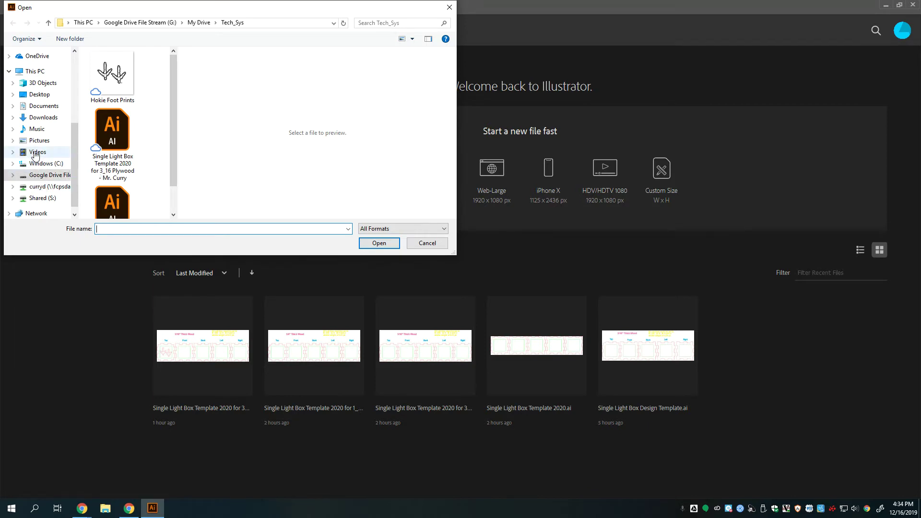
{"action": "left_click", "coordinate": [8, 71]}
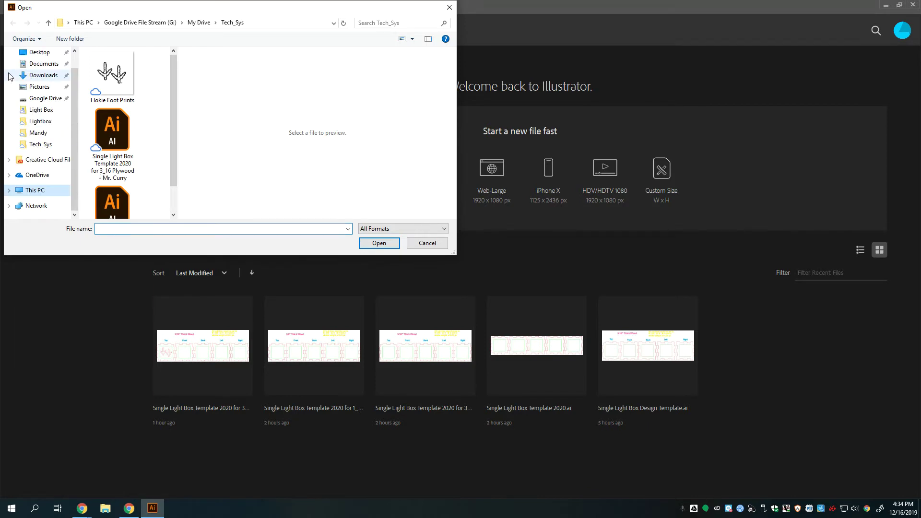
{"action": "left_click", "coordinate": [10, 191]}
{"action": "left_click_drag", "start_coordinate": [76, 144], "coordinate": [78, 163]}
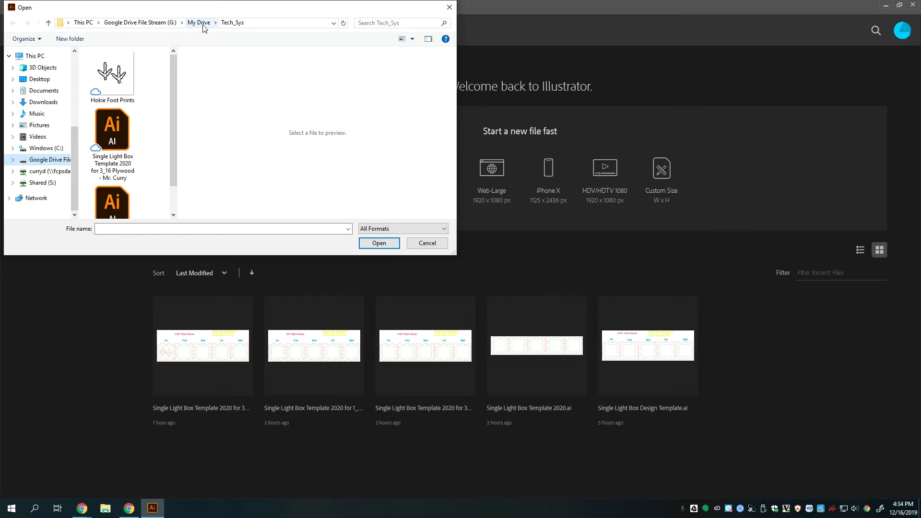
{"action": "left_click", "coordinate": [156, 24]}
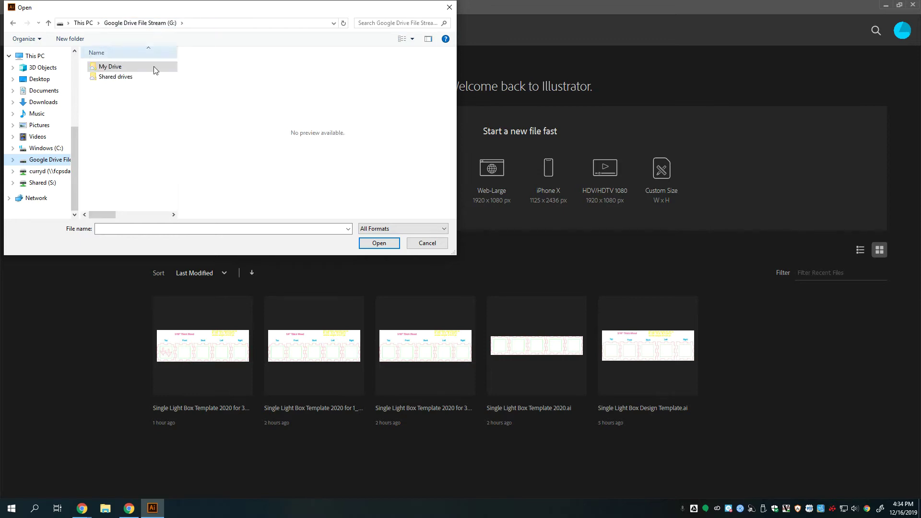
{"action": "double_click", "coordinate": [117, 70]}
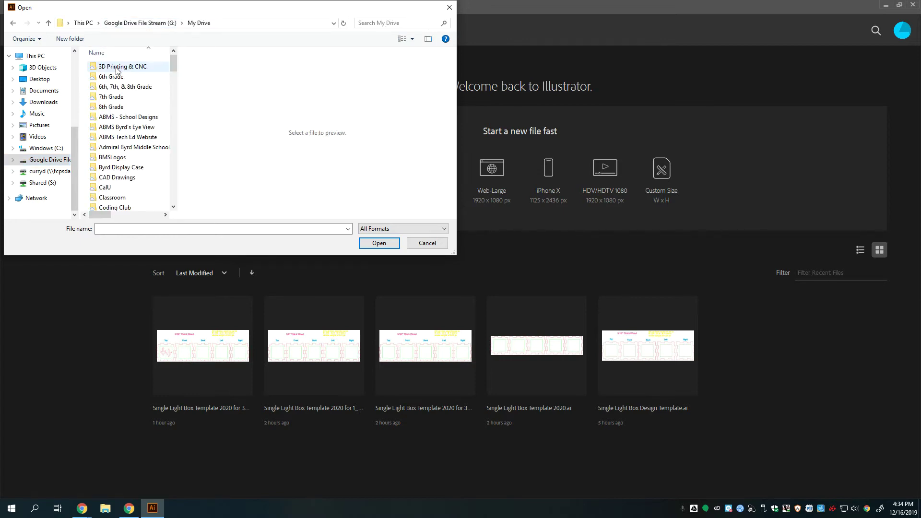
{"action": "scroll", "coordinate": [143, 143], "scroll_direction": "down", "scroll_amount": 5}
{"action": "scroll", "coordinate": [143, 143], "scroll_direction": "down", "scroll_amount": 8}
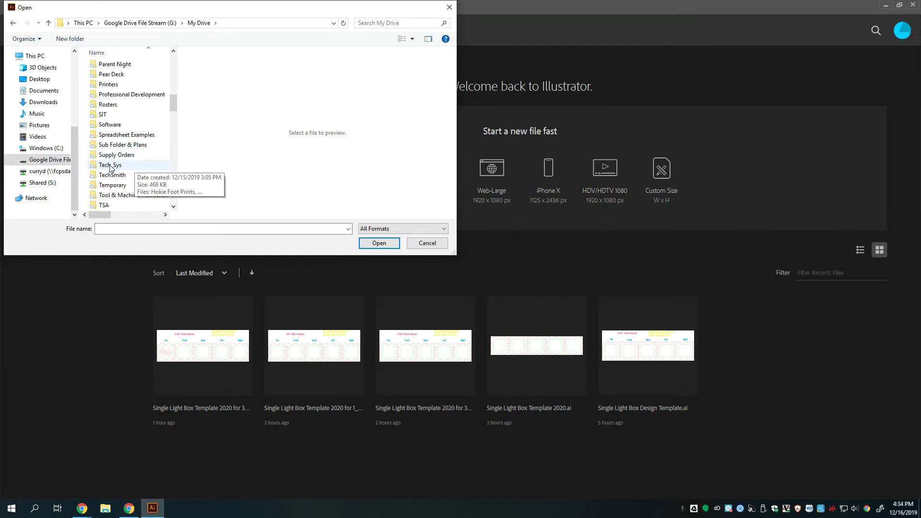
{"action": "double_click", "coordinate": [116, 166]}
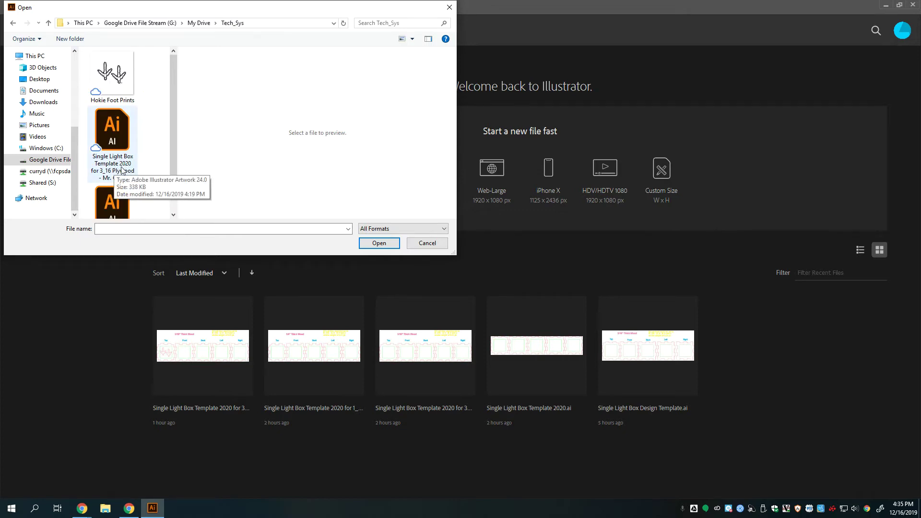
{"action": "left_click", "coordinate": [121, 169]}
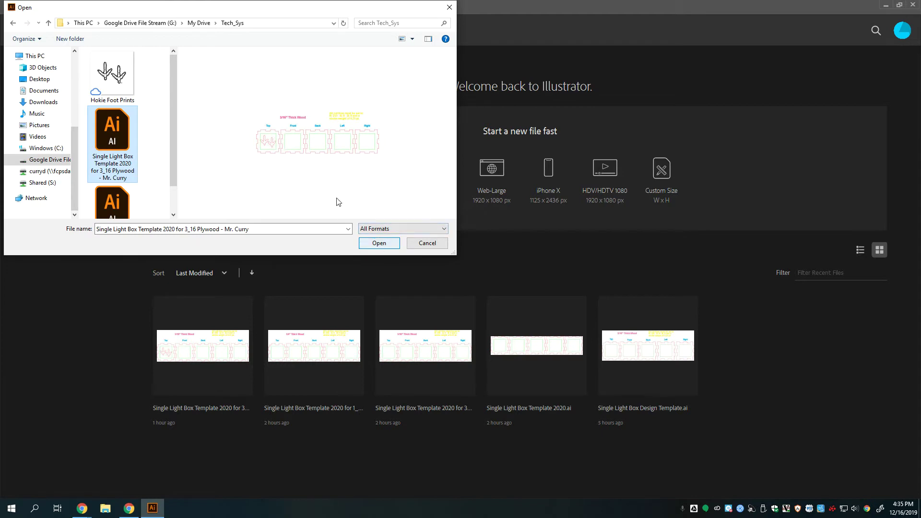
{"action": "left_click", "coordinate": [377, 243]}
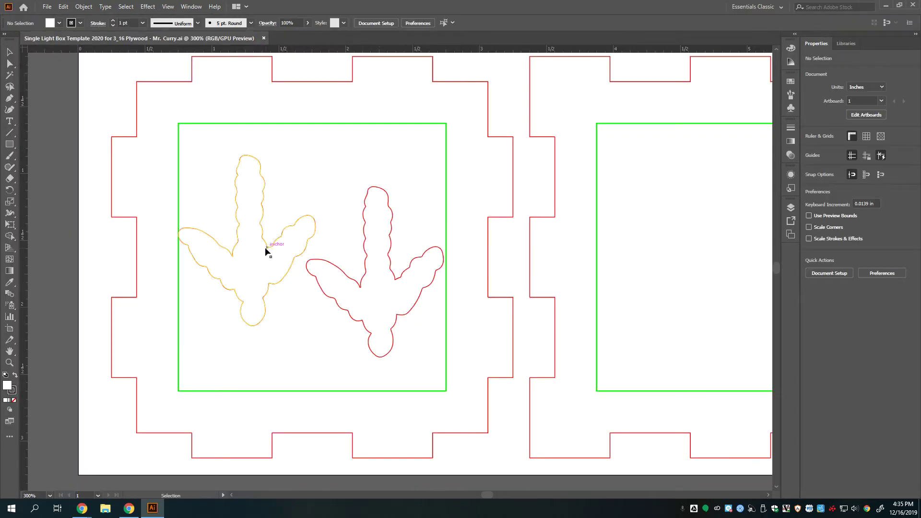
- Delete the existing footprint outlines from the Top panel and fit the whole artboard on screen
{"action": "left_click", "coordinate": [268, 251]}
{"action": "key", "text": "Delete"}
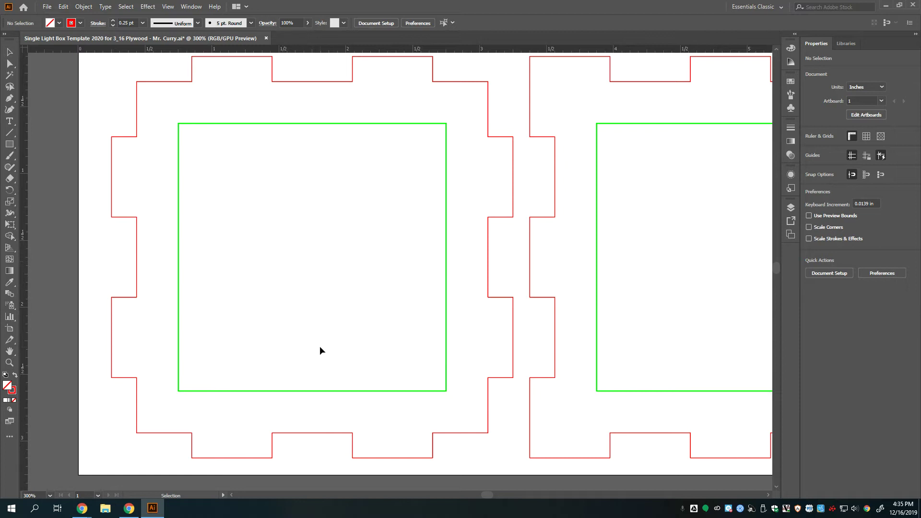
{"action": "left_click", "coordinate": [49, 497]}
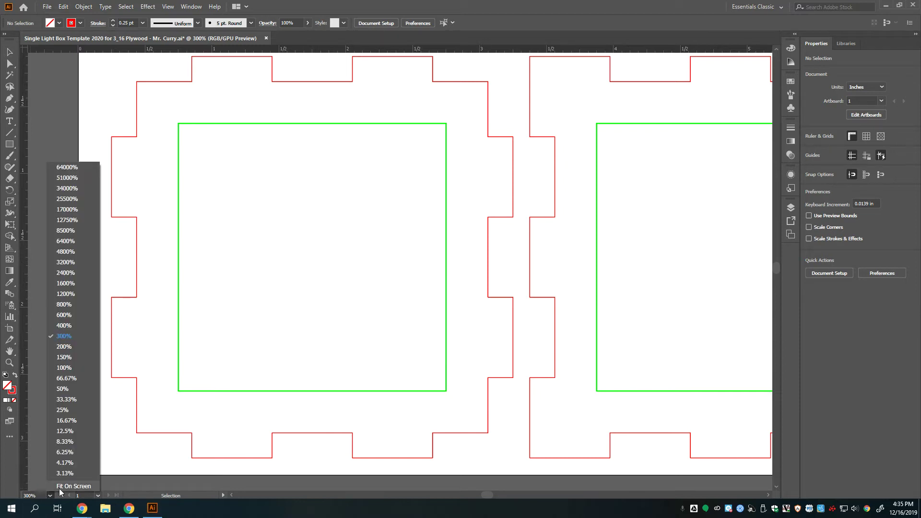
{"action": "left_click", "coordinate": [59, 487]}
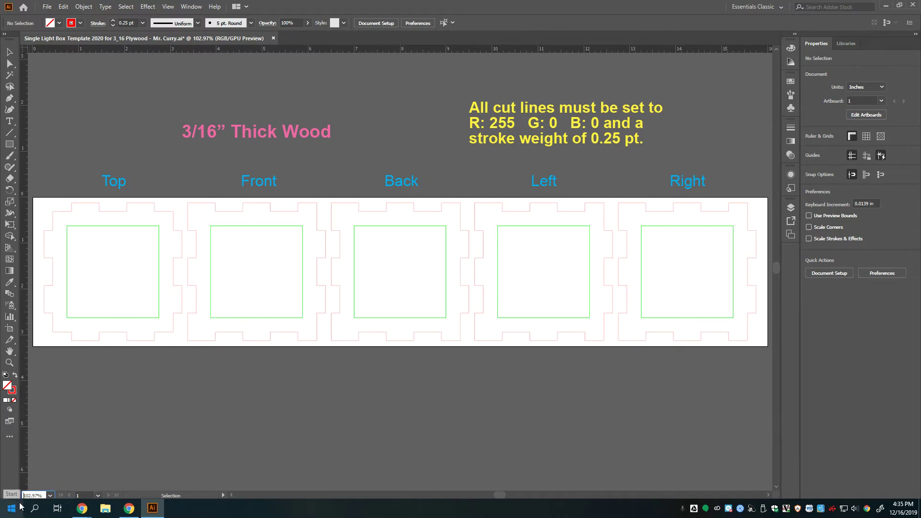
{"action": "left_click", "coordinate": [51, 496]}
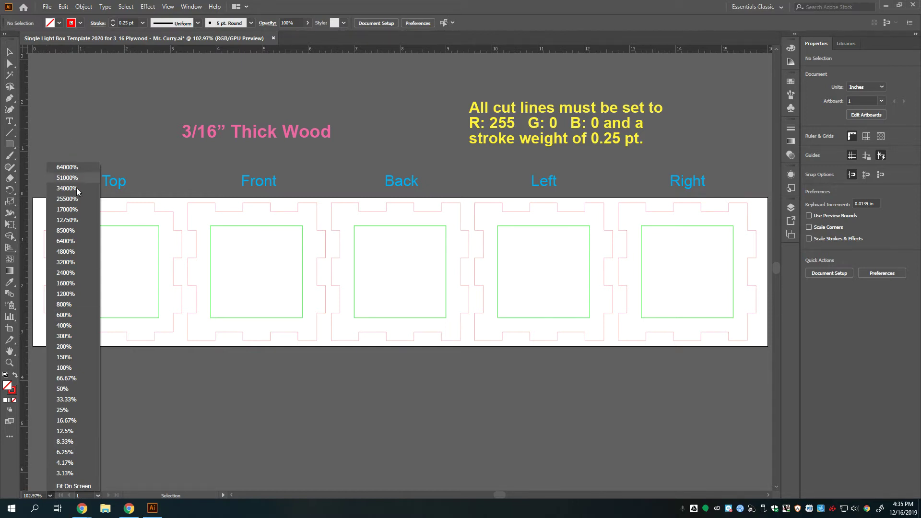
{"action": "left_click", "coordinate": [113, 464]}
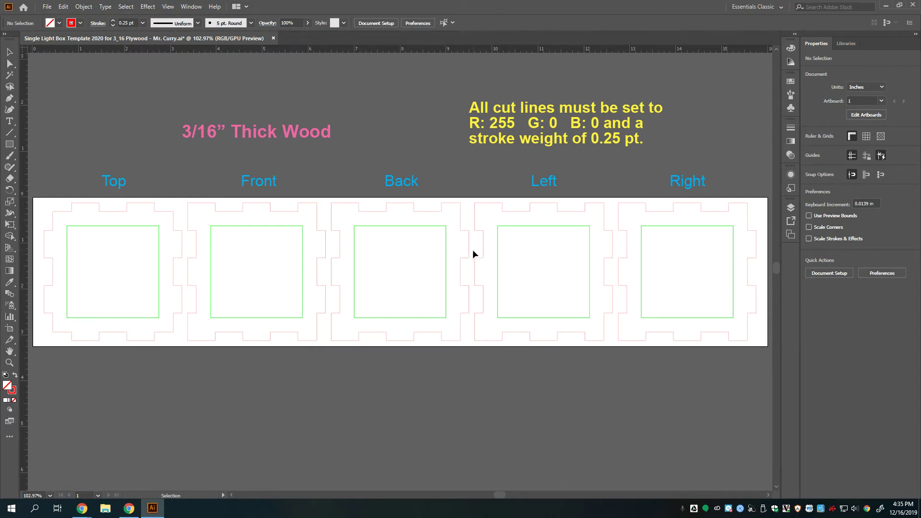
- Check which Illustrator workspace is active, looking for Essentials Classic
{"action": "key", "text": "XF86AudioLowerVolume"}
{"action": "left_click", "coordinate": [191, 7]}
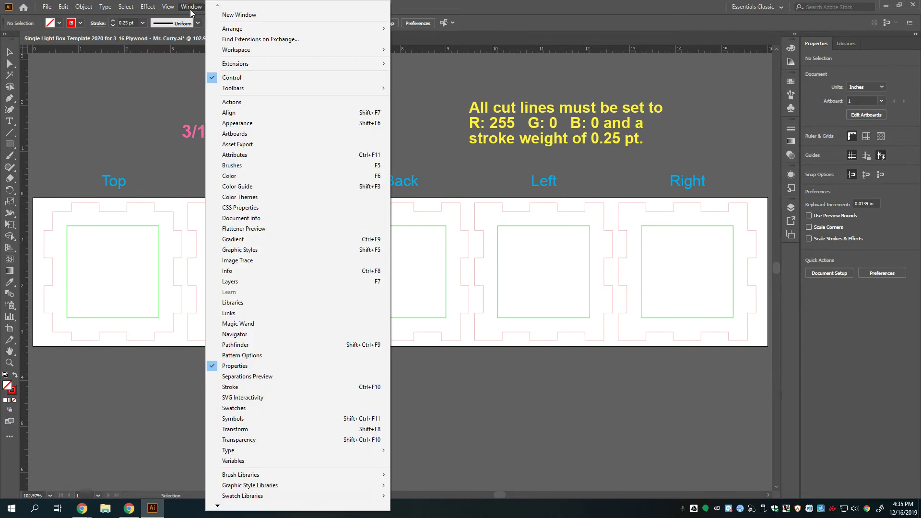
{"action": "mouse_move", "coordinate": [256, 51]}
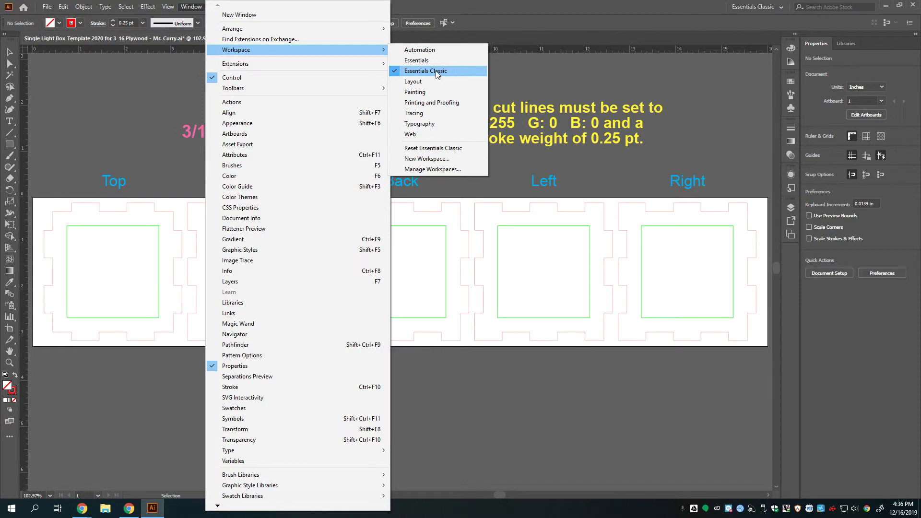
{"action": "left_click", "coordinate": [466, 5]}
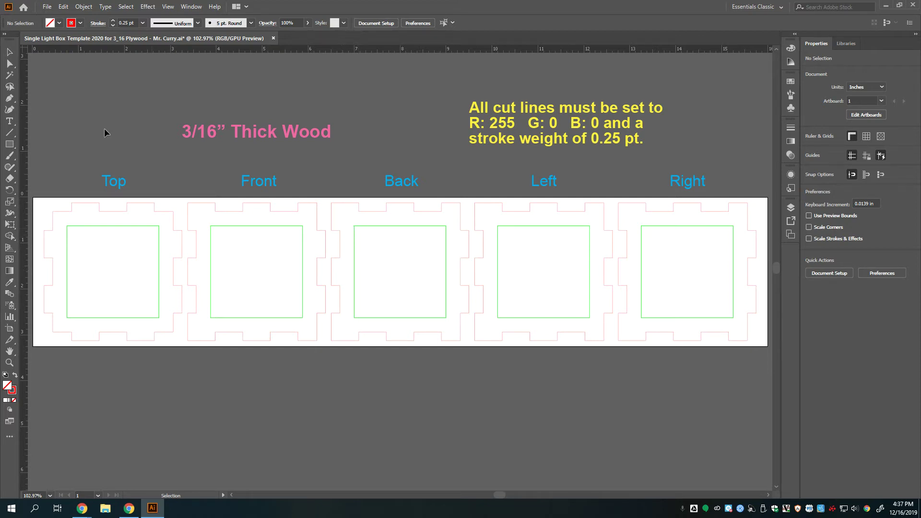
- Place the Hokie Foot Prints image from Tech_Sys into the Top panel's green square, sized 2 in by 2 in
{"action": "left_click", "coordinate": [48, 7]}
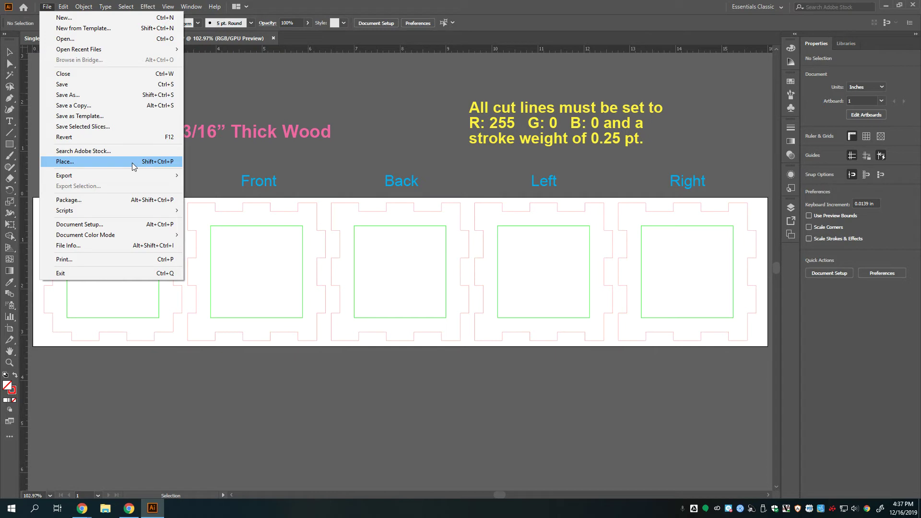
{"action": "left_click", "coordinate": [173, 165]}
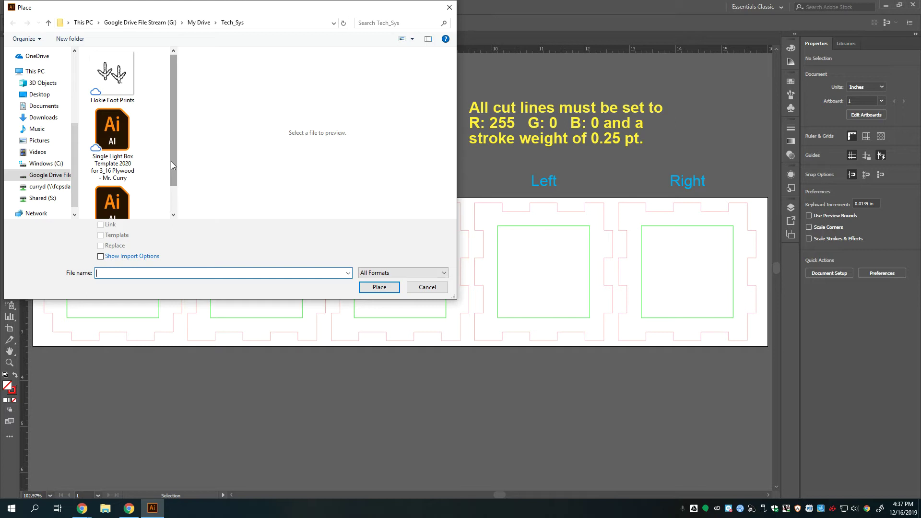
{"action": "left_click", "coordinate": [128, 86]}
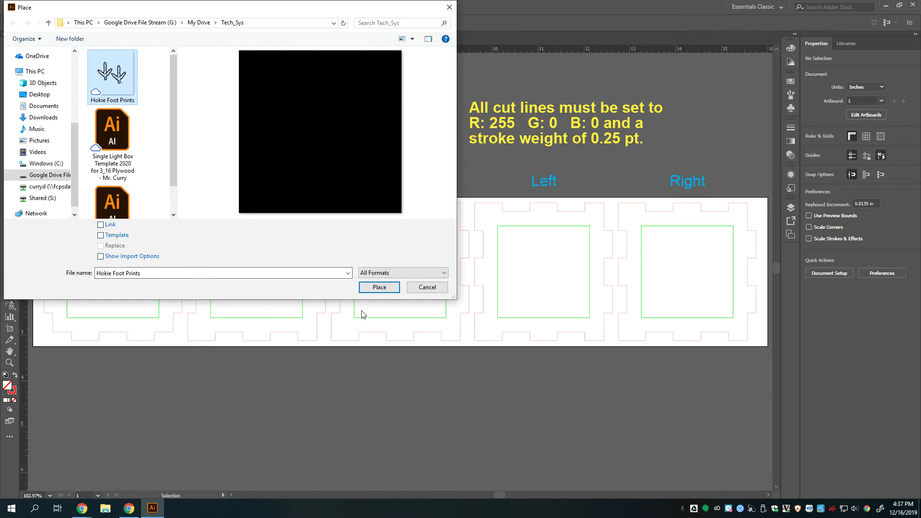
{"action": "left_click", "coordinate": [379, 288]}
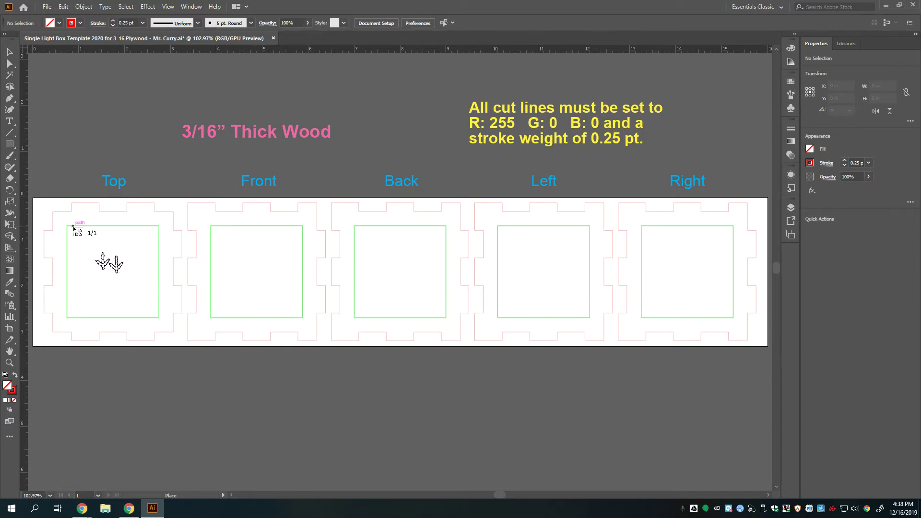
{"action": "left_click_drag", "start_coordinate": [72, 232], "coordinate": [160, 319]}
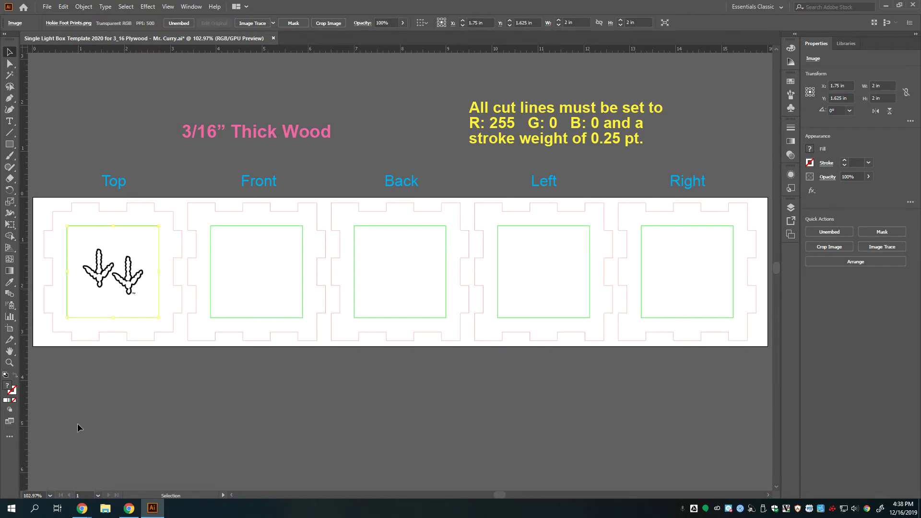
- View the placed footprints in the Top panel at 300% and deselect the image
{"action": "left_click", "coordinate": [50, 496]}
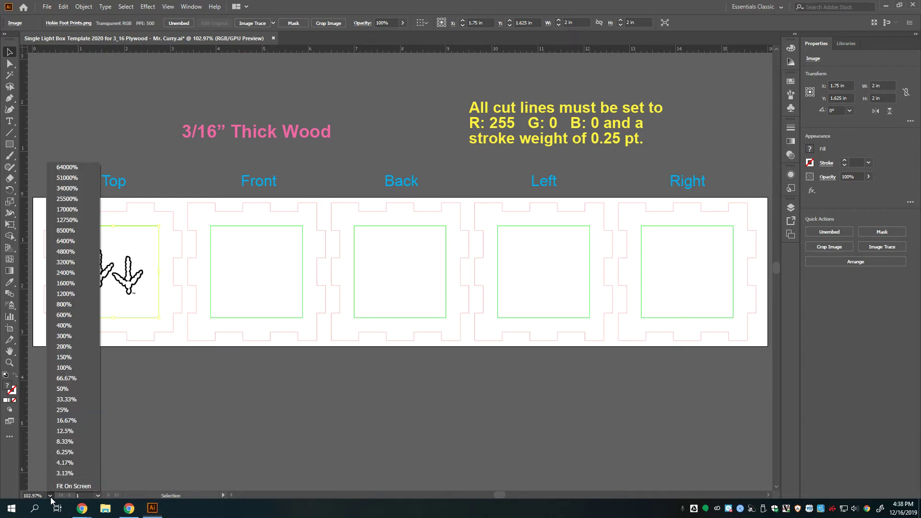
{"action": "left_click", "coordinate": [73, 337]}
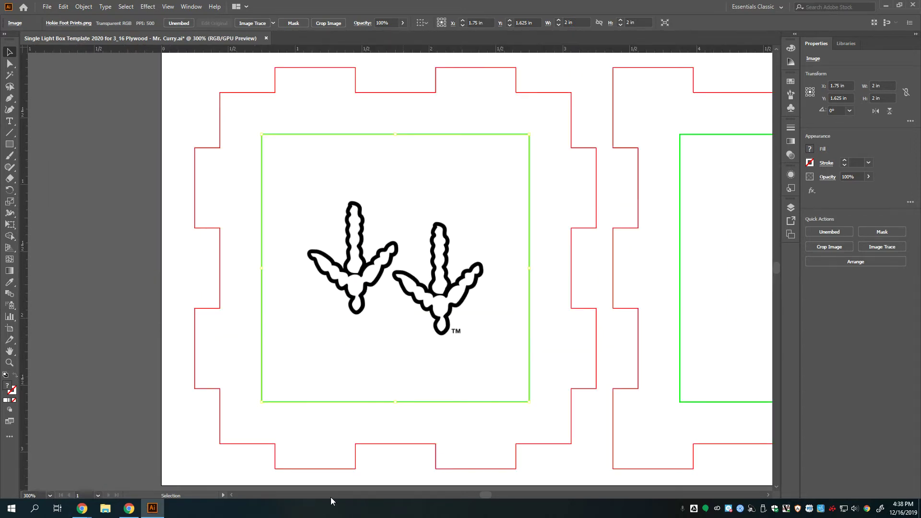
{"action": "left_click_drag", "start_coordinate": [485, 493], "coordinate": [491, 492]}
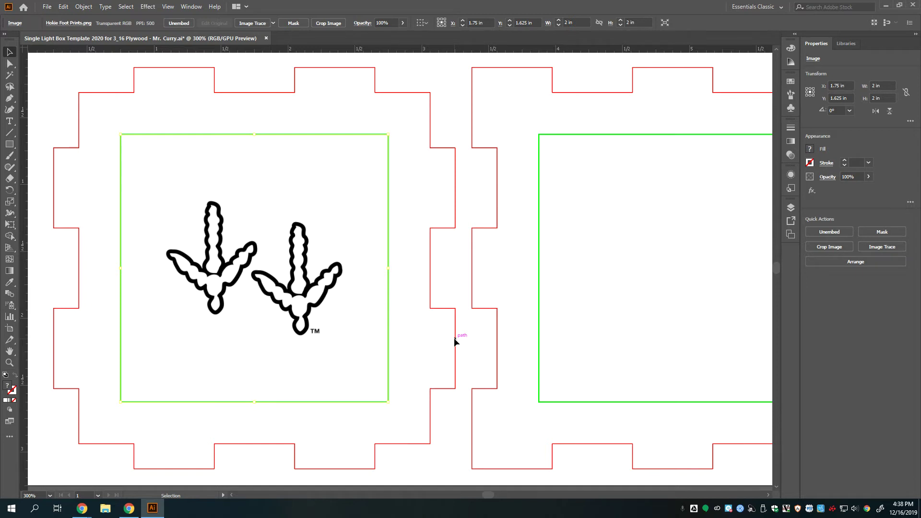
{"action": "left_click", "coordinate": [413, 295]}
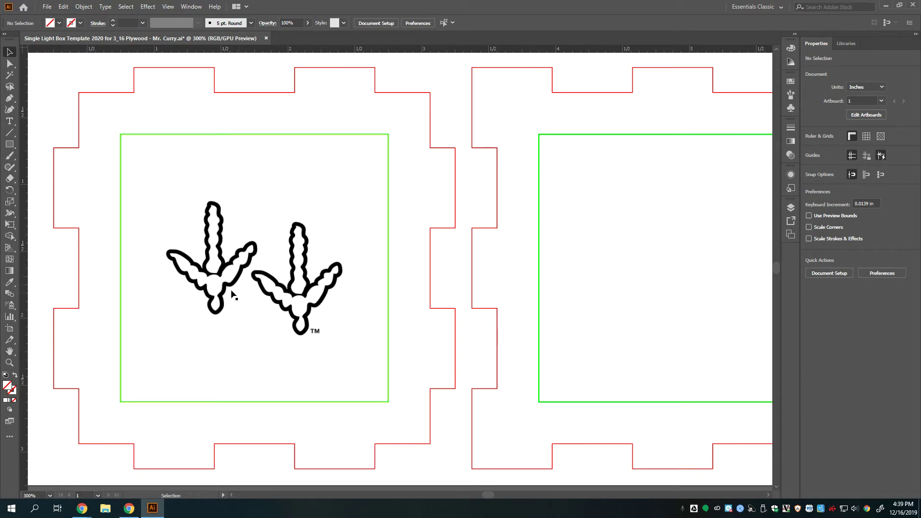
- Create a text area about 2 in by 1.985 in over the second panel's green square, containing the letter D
{"action": "scroll", "coordinate": [491, 497], "scroll_direction": "right", "scroll_amount": 3}
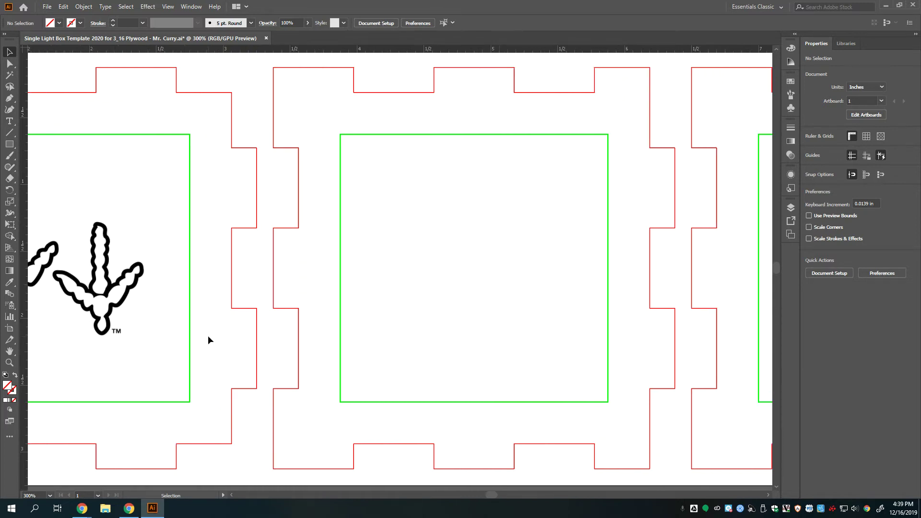
{"action": "left_click", "coordinate": [9, 121]}
{"action": "left_click", "coordinate": [8, 127]}
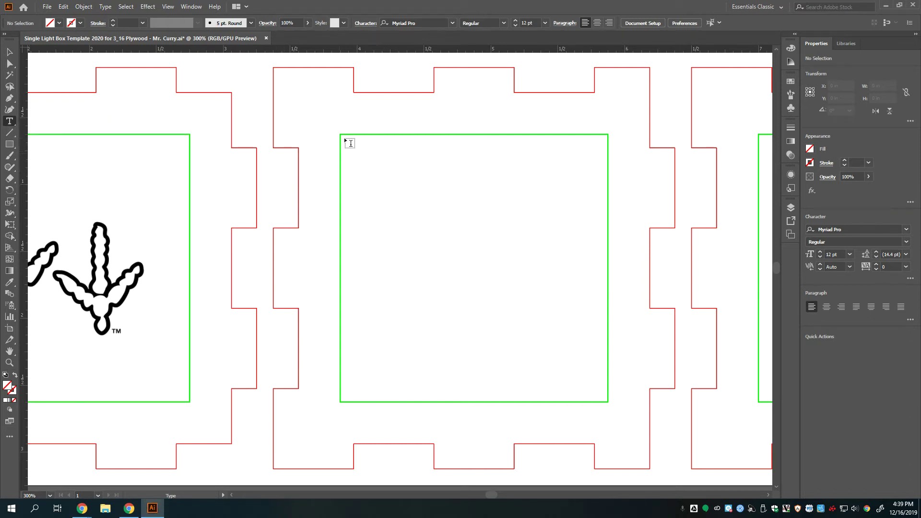
{"action": "left_click_drag", "start_coordinate": [341, 136], "coordinate": [611, 403]}
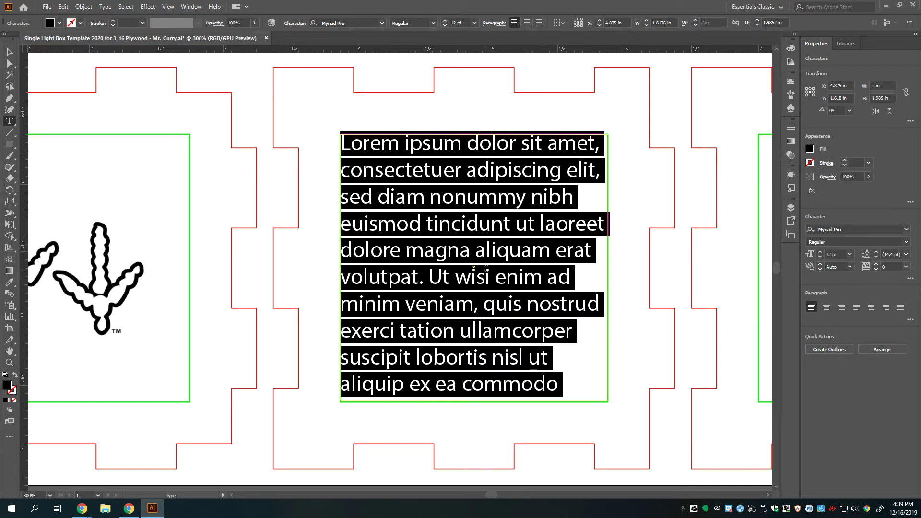
{"action": "type", "text": "D"}
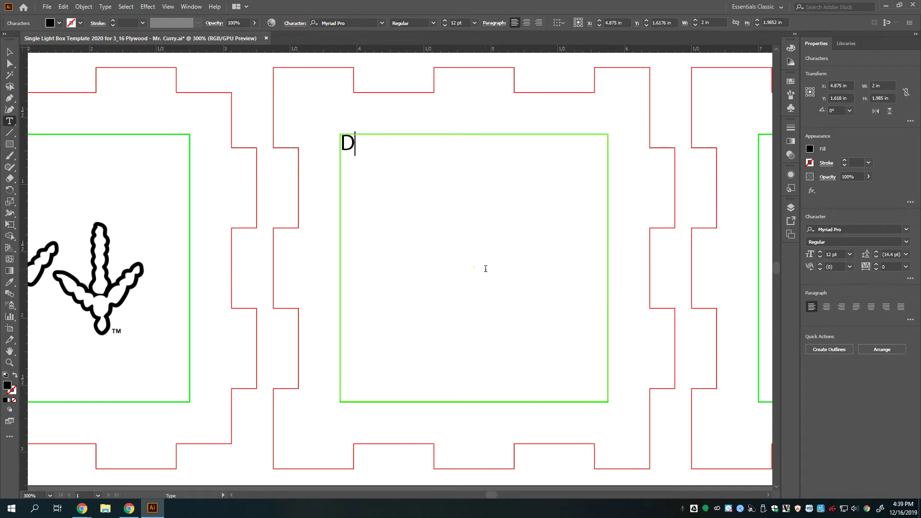
{"action": "double_click", "coordinate": [348, 142]}
{"action": "right_click", "coordinate": [346, 145]}
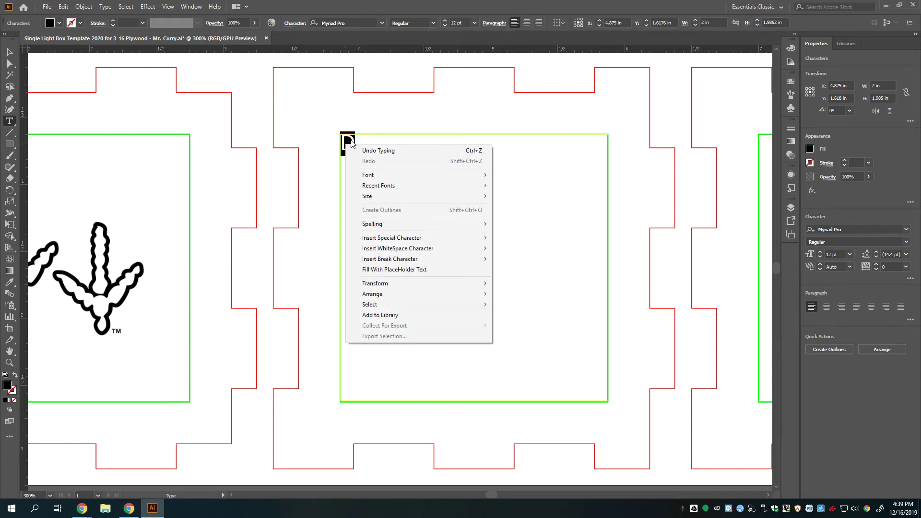
{"action": "left_click", "coordinate": [383, 132]}
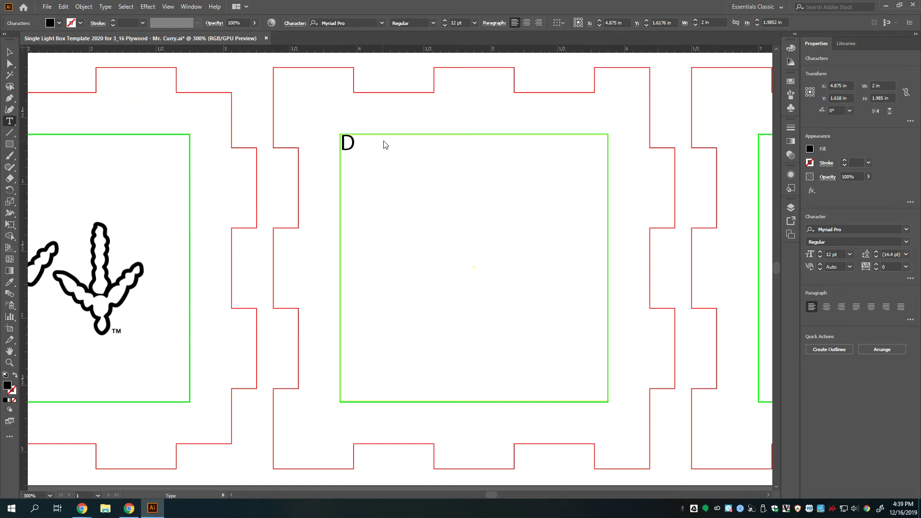
{"action": "left_click", "coordinate": [9, 52]}
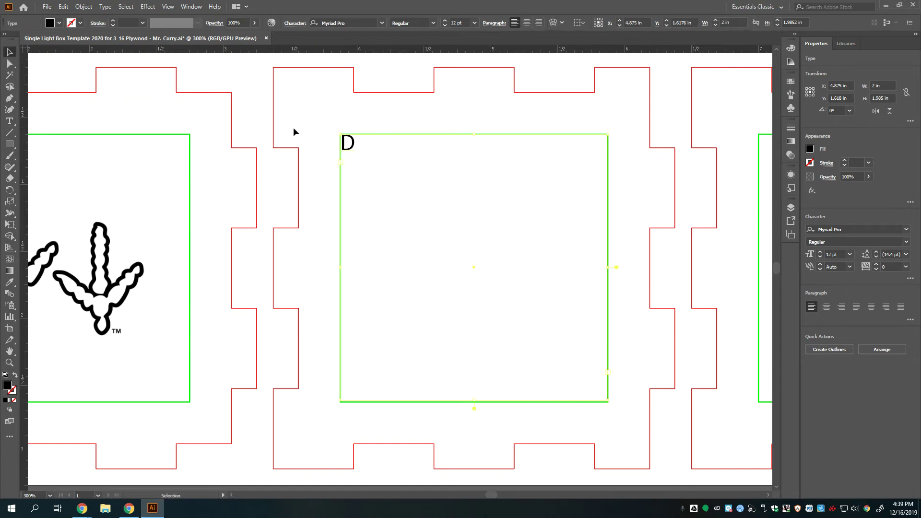
{"action": "right_click", "coordinate": [352, 136]}
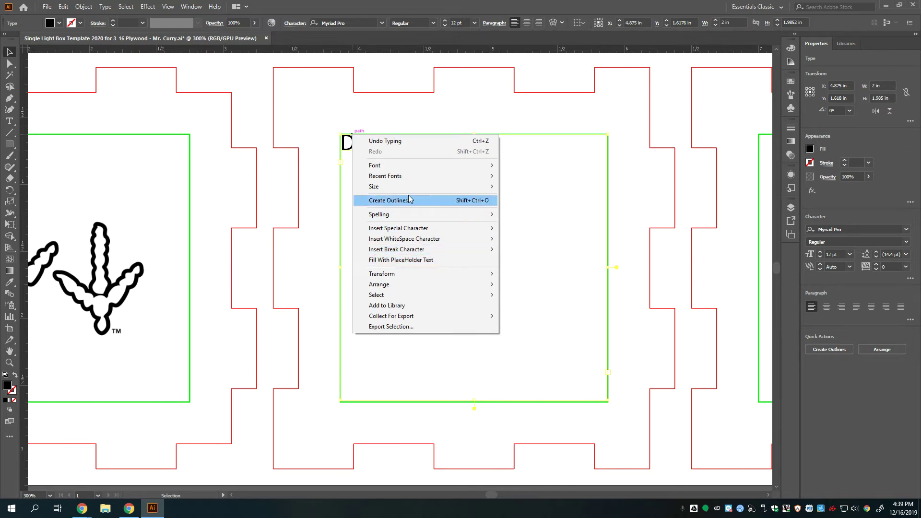
{"action": "left_click", "coordinate": [410, 127]}
- Enlarge the letter D to a font size of 192 pt within the second panel's green square
{"action": "double_click", "coordinate": [349, 142]}
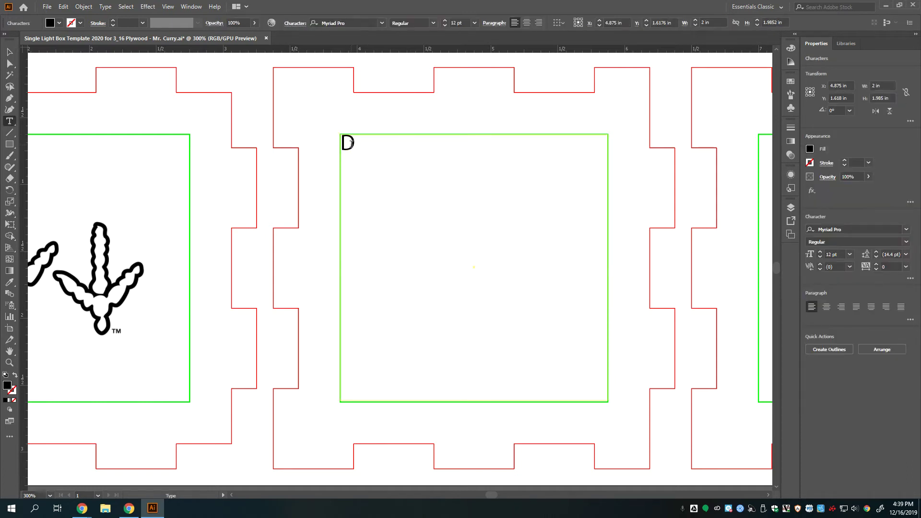
{"action": "double_click", "coordinate": [352, 143]}
{"action": "left_click", "coordinate": [848, 255]}
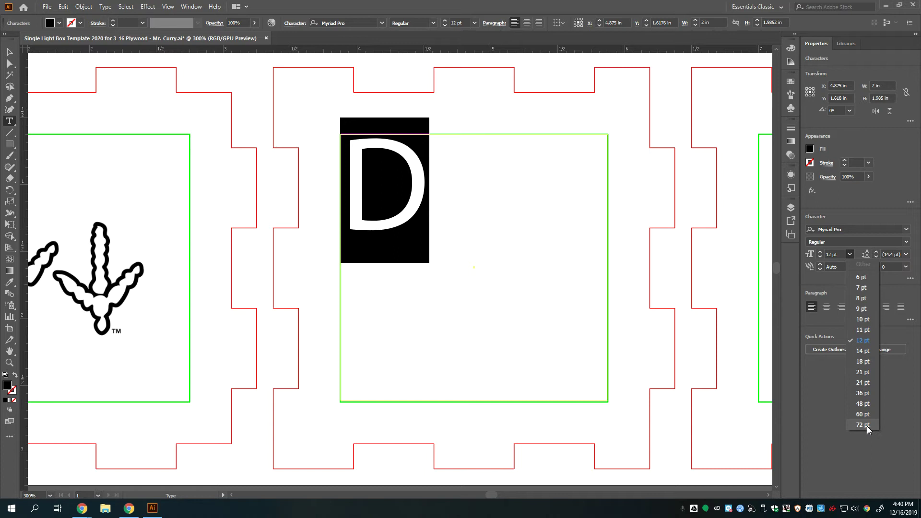
{"action": "left_click", "coordinate": [864, 425]}
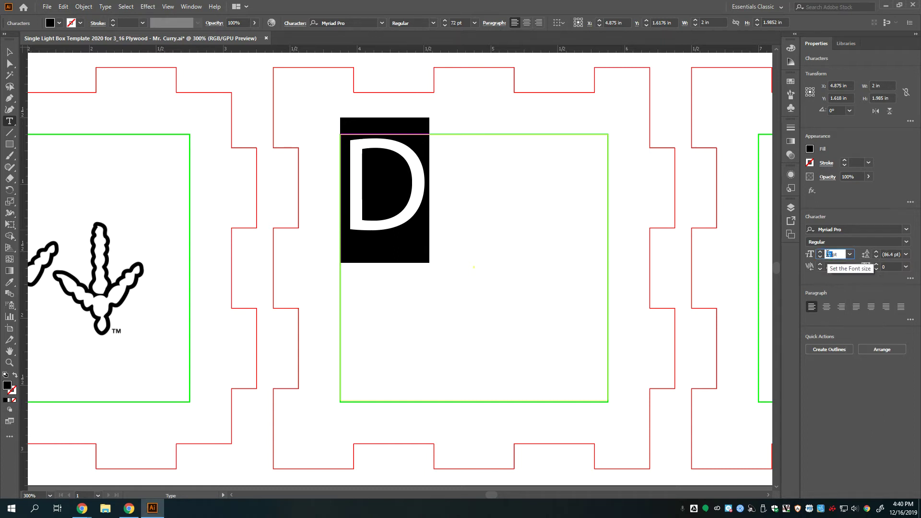
{"action": "type", "text": "120"}
{"action": "key", "text": "Return"}
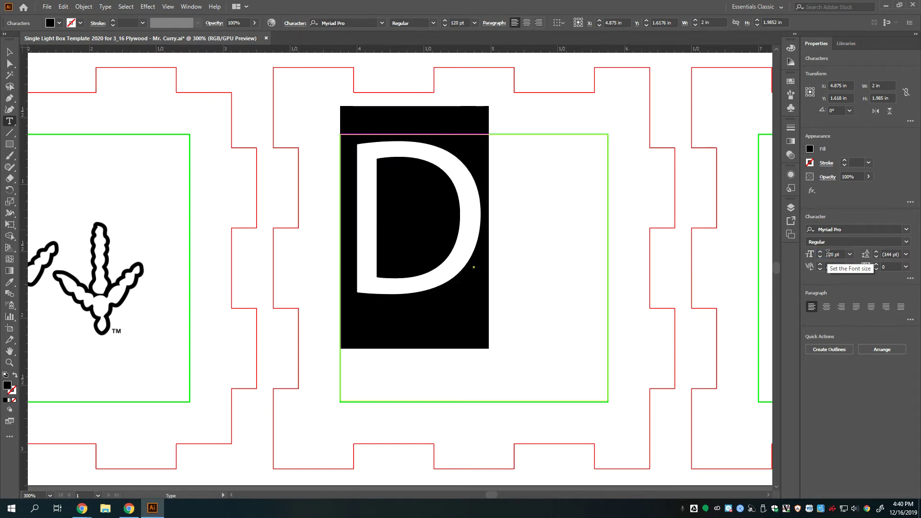
{"action": "double_click", "coordinate": [830, 254]}
{"action": "type", "text": "150"}
{"action": "key", "text": "Return"}
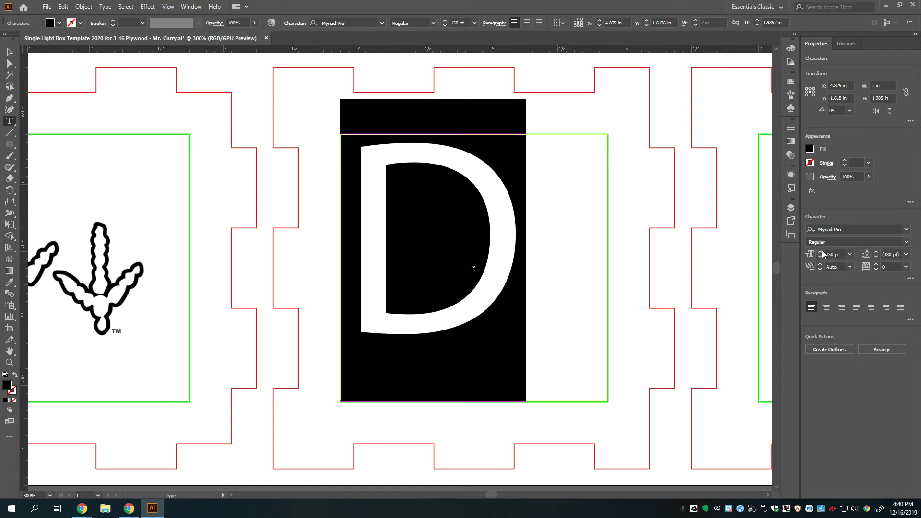
{"action": "left_click_drag", "start_coordinate": [820, 253], "coordinate": [821, 254]}
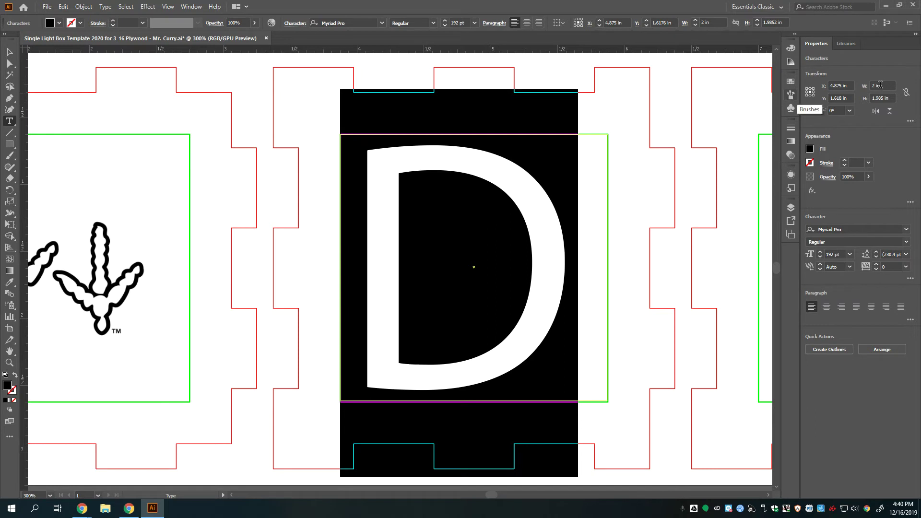
{"action": "left_click", "coordinate": [11, 56]}
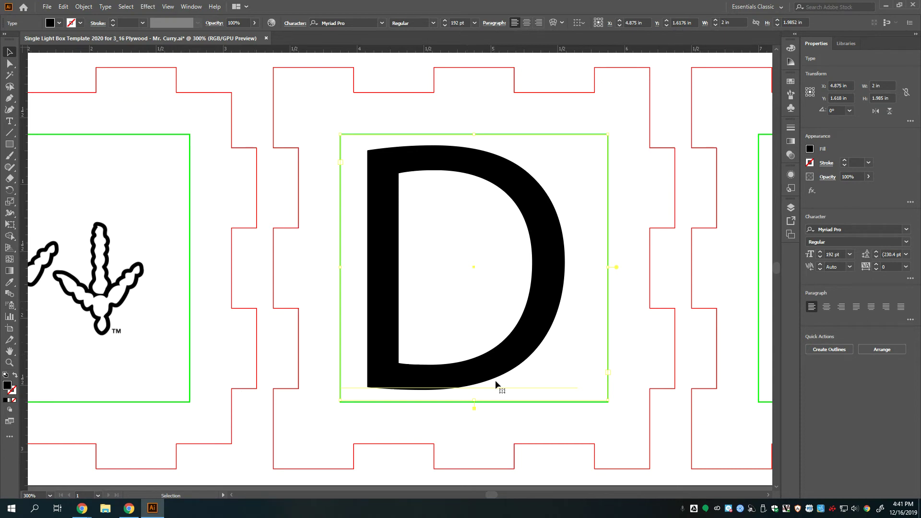
- Switch to Chrome to view the airplane silhouette in the Google image results and return to Illustrator
{"action": "left_click_drag", "start_coordinate": [920, 51], "coordinate": [425, 0]}
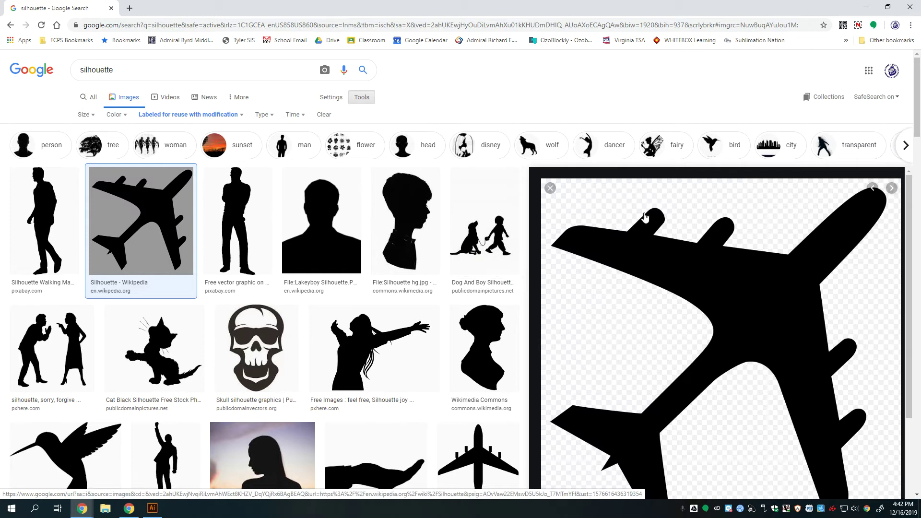
{"action": "left_click", "coordinate": [866, 6]}
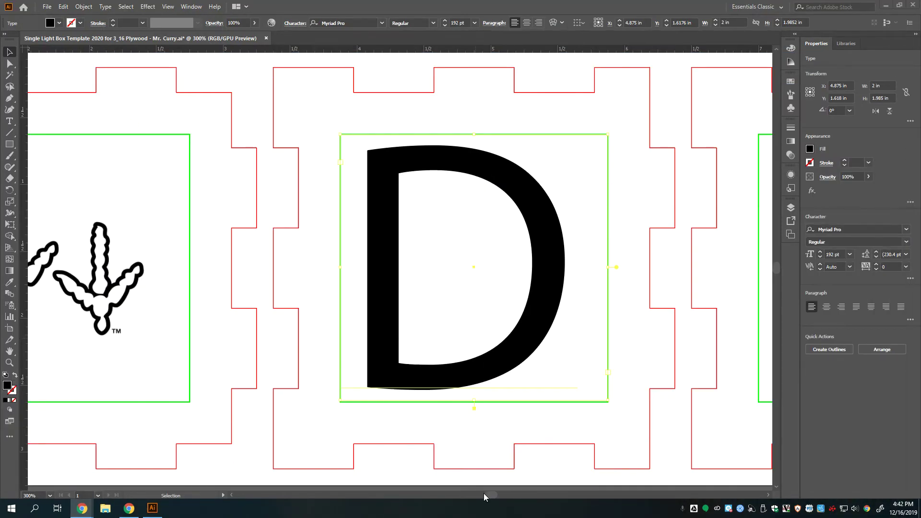
- Image Trace the Hokie Foot Prints image in the Top panel with the 3 Colors preset
{"action": "left_click_drag", "start_coordinate": [485, 494], "coordinate": [484, 497]}
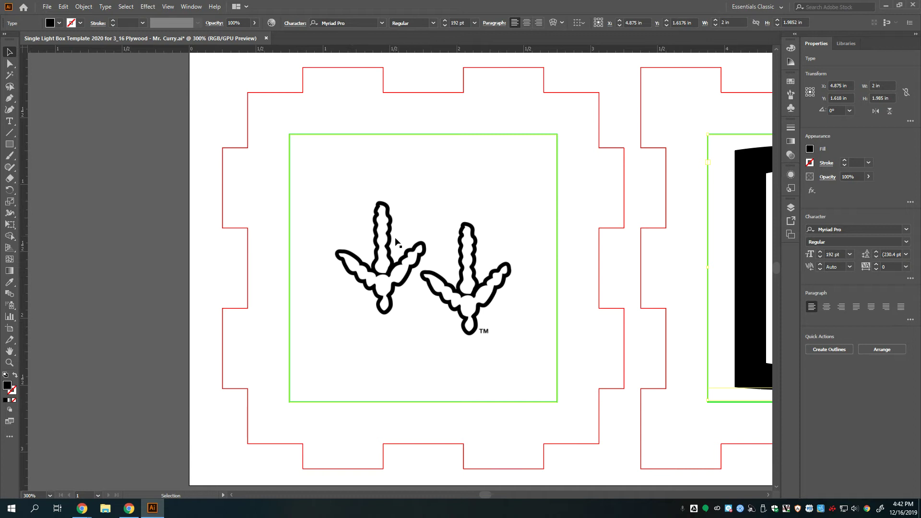
{"action": "left_click", "coordinate": [448, 287]}
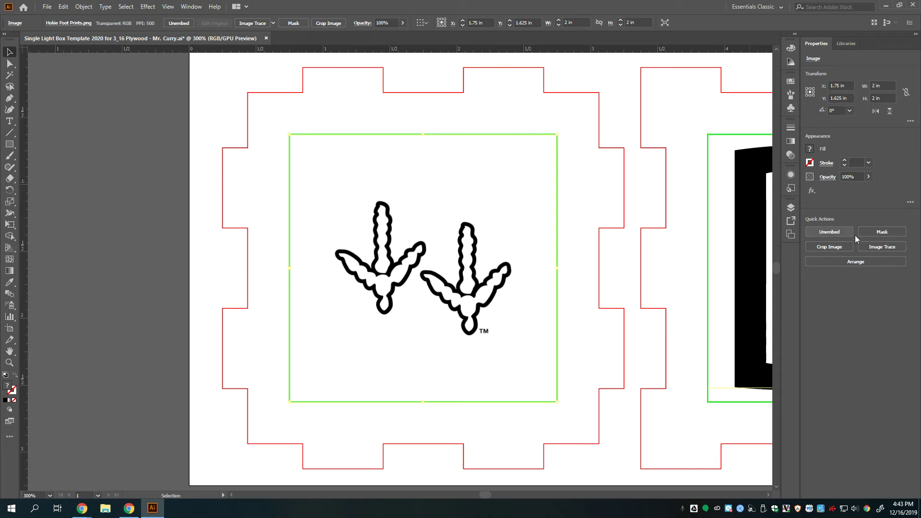
{"action": "left_click", "coordinate": [880, 246]}
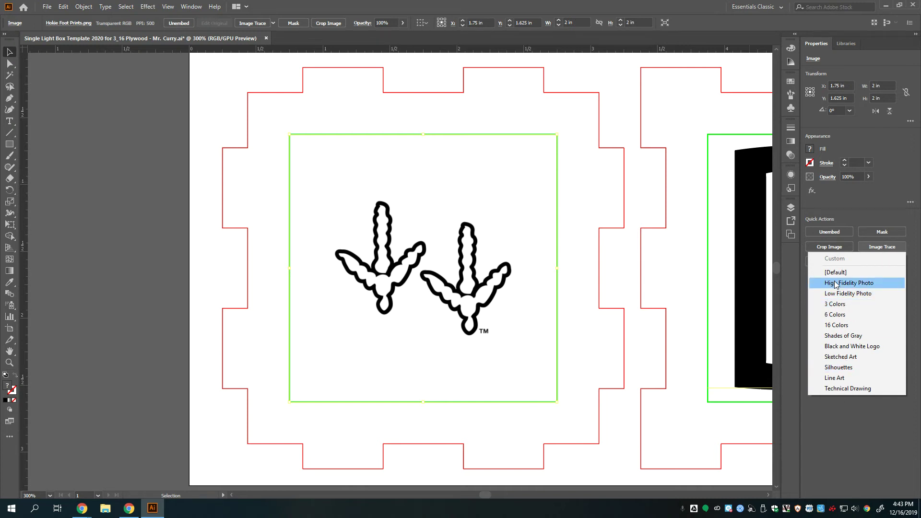
{"action": "left_click", "coordinate": [846, 308]}
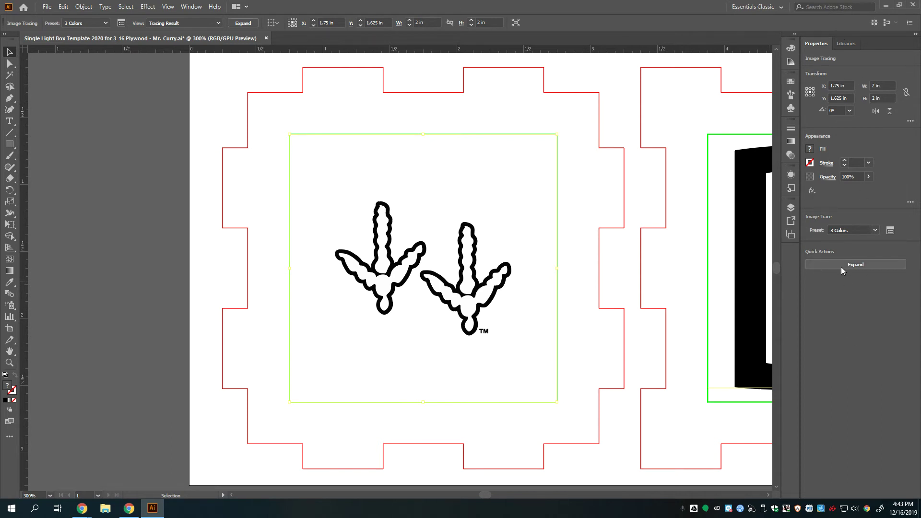
- Expand the traced footprints into paths, ungroup them and clear the selection
{"action": "left_click", "coordinate": [854, 265]}
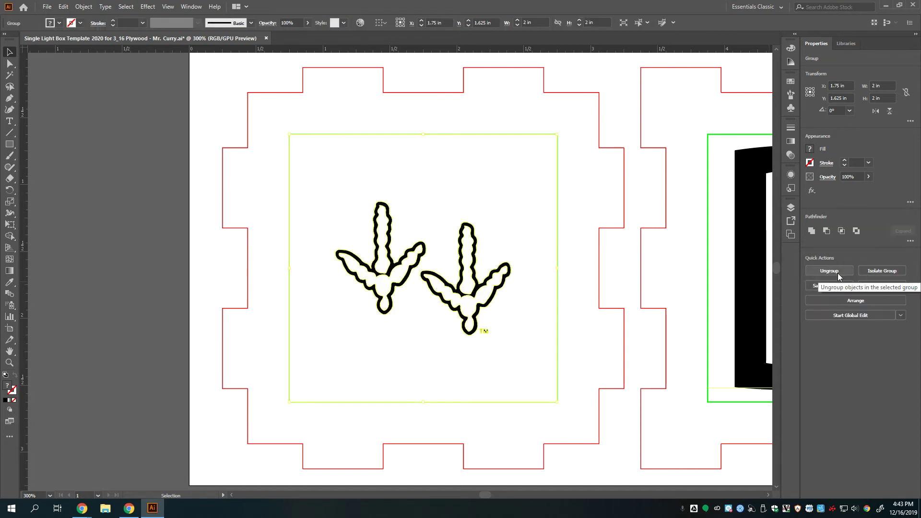
{"action": "left_click", "coordinate": [833, 272]}
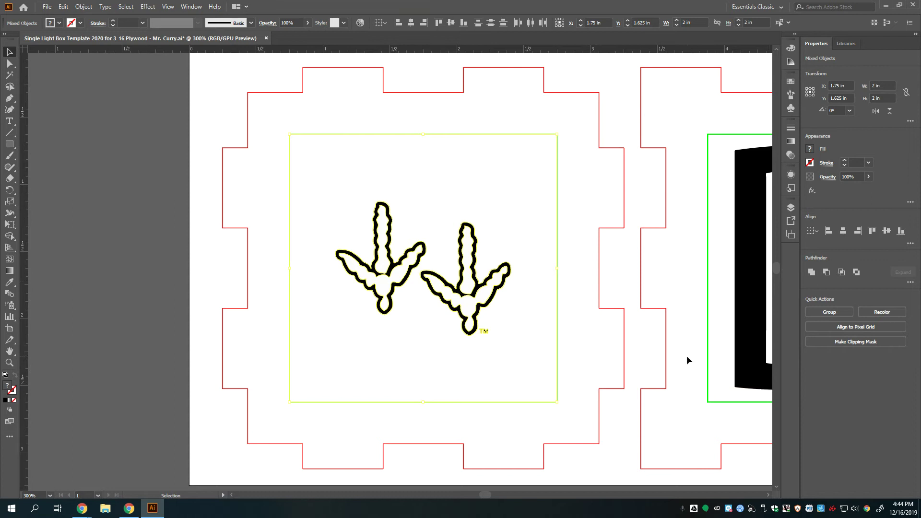
{"action": "left_click", "coordinate": [508, 210]}
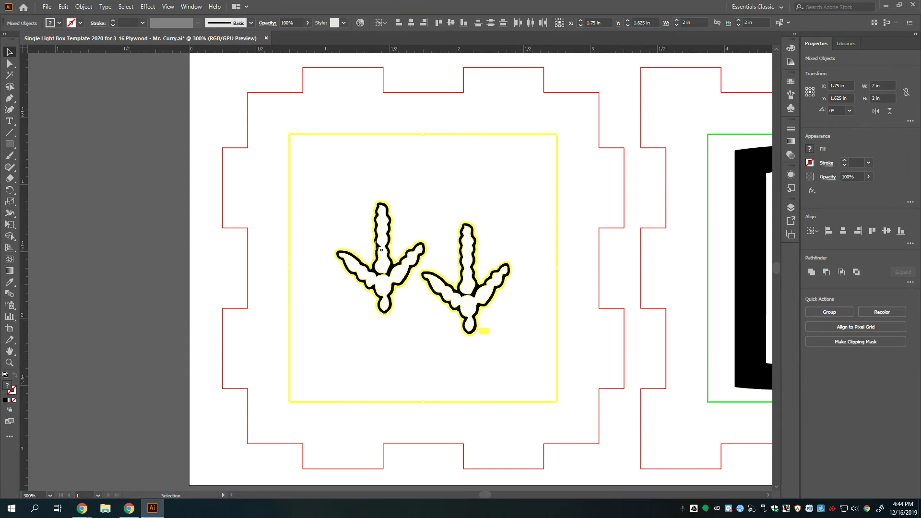
{"action": "left_click_drag", "start_coordinate": [500, 197], "coordinate": [192, 175]}
{"action": "left_click_drag", "start_coordinate": [202, 206], "coordinate": [496, 229]}
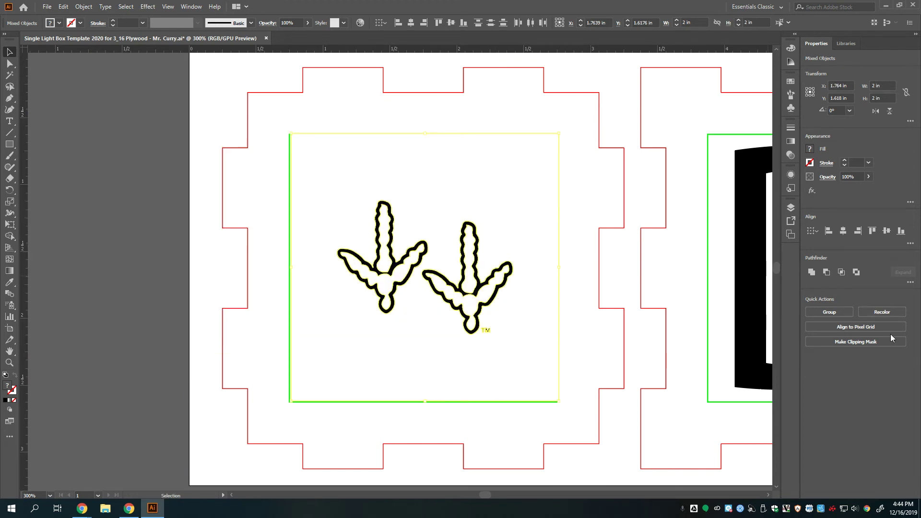
{"action": "left_click", "coordinate": [660, 251]}
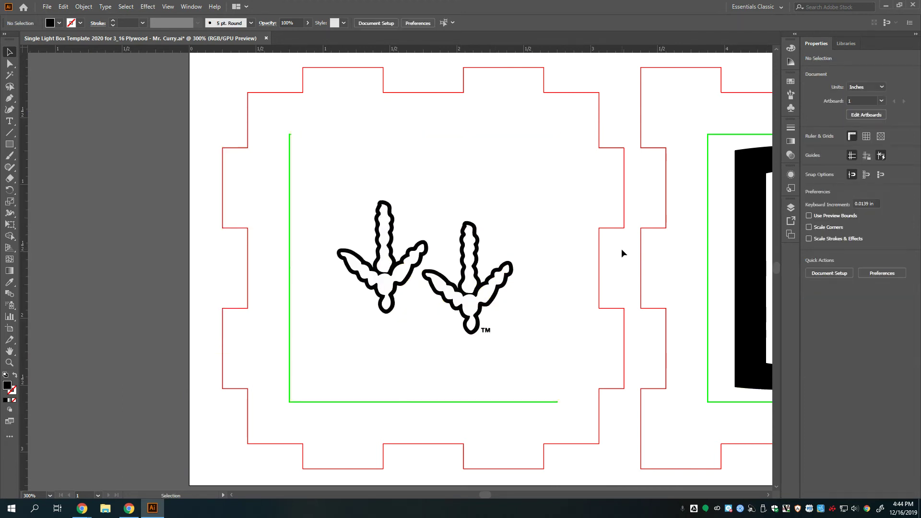
- Move the white background shape with the footprint cutouts out of the Top panel onto the empty canvas beside the artboard
{"action": "left_click_drag", "start_coordinate": [486, 271], "coordinate": [156, 234]}
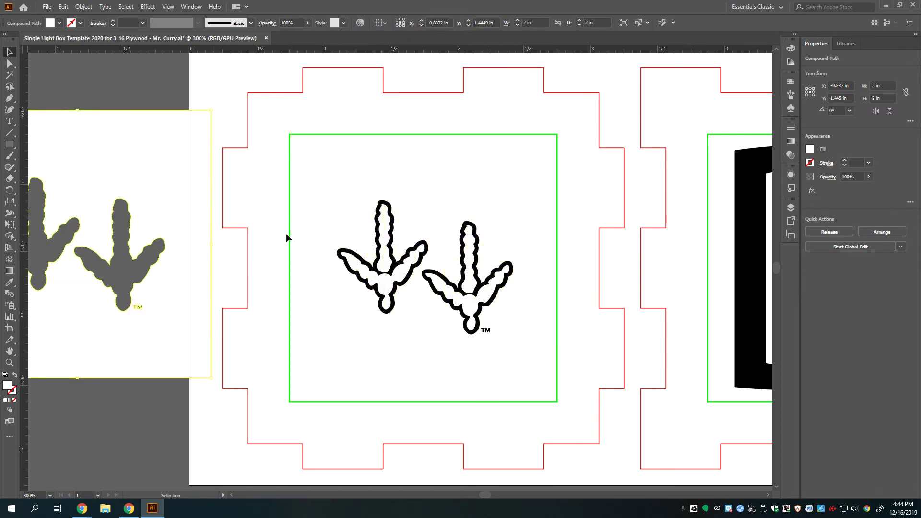
{"action": "left_click_drag", "start_coordinate": [155, 279], "coordinate": [200, 240]}
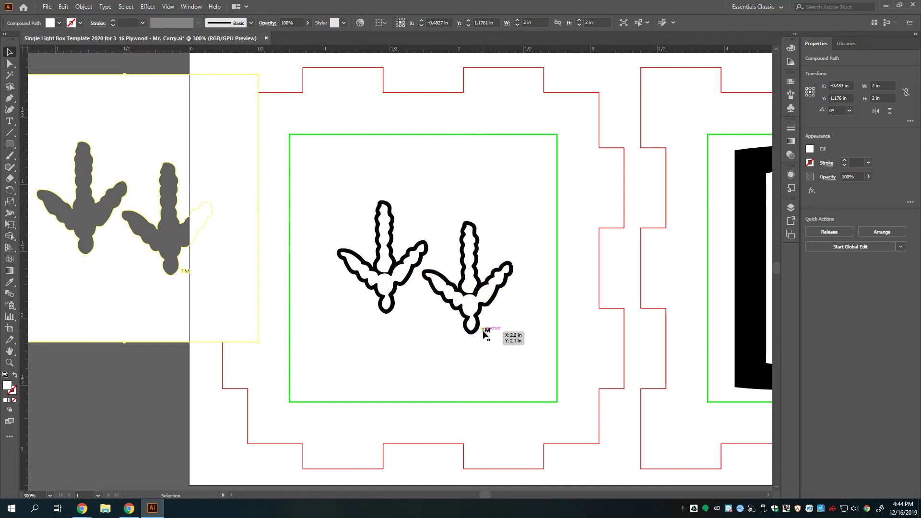
{"action": "scroll", "coordinate": [485, 497], "scroll_direction": "left", "scroll_amount": 3}
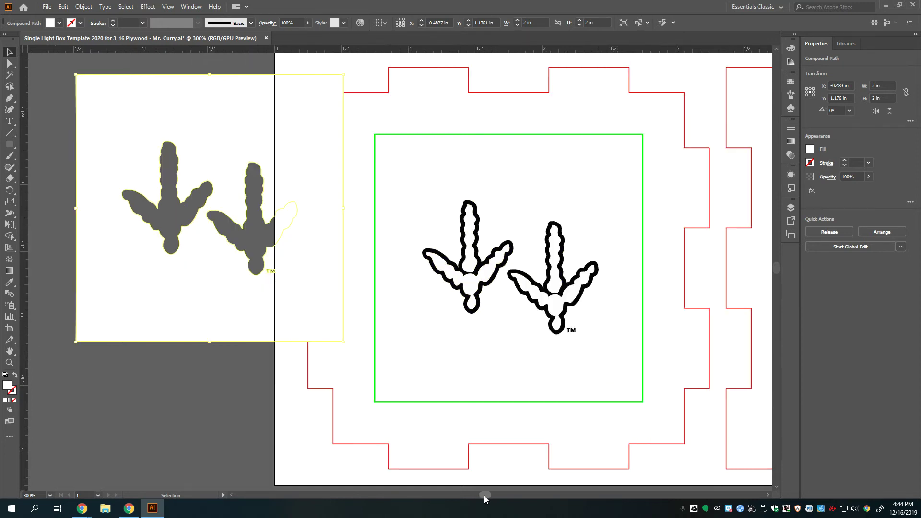
{"action": "left_click_drag", "start_coordinate": [330, 315], "coordinate": [216, 340]}
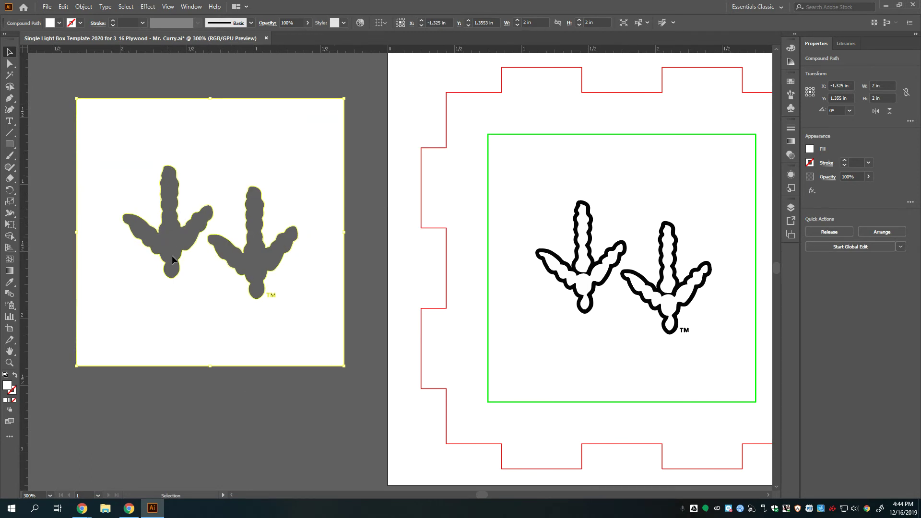
- Release the white compound path beside the artboard and delete its 2 in square background
{"action": "left_click", "coordinate": [830, 232]}
{"action": "left_click", "coordinate": [365, 250]}
{"action": "left_click", "coordinate": [315, 254]}
{"action": "left_click_drag", "start_coordinate": [320, 255], "coordinate": [307, 467]}
{"action": "left_click_drag", "start_coordinate": [299, 384], "coordinate": [244, 355]}
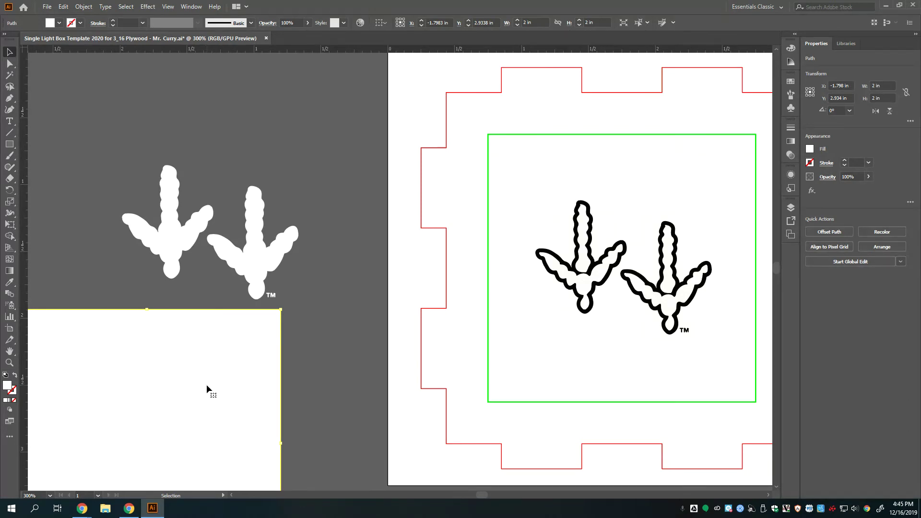
{"action": "key", "text": "Delete"}
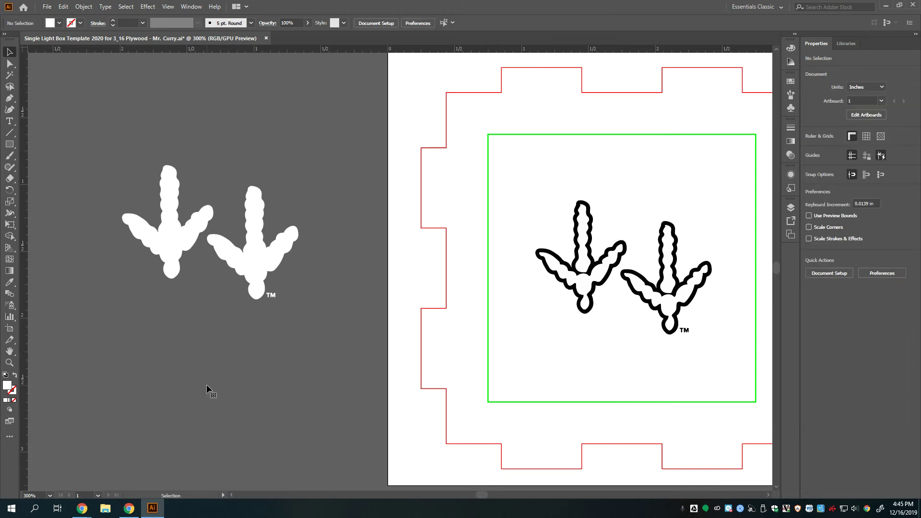
- Delete the TM mark beside the white footprints and the black traced footprints remaining in the Top panel
{"action": "left_click", "coordinate": [267, 307]}
{"action": "key", "text": "Delete"}
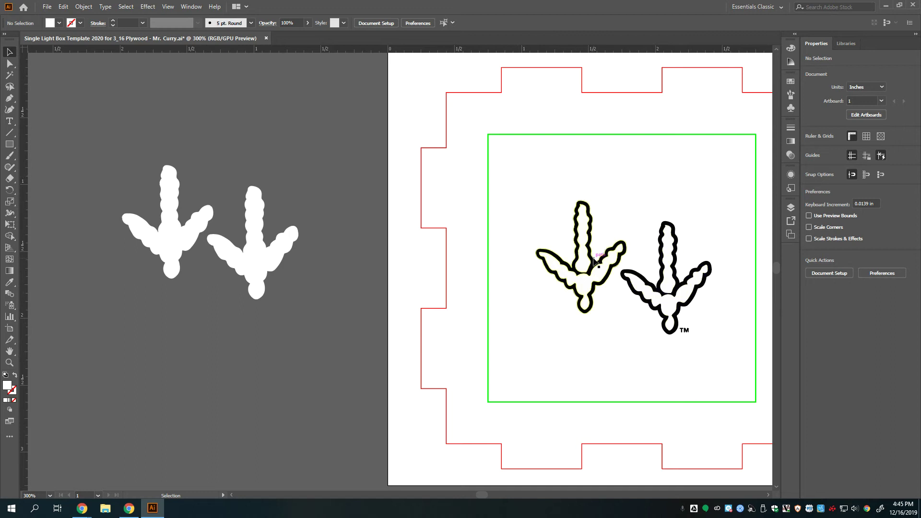
{"action": "left_click_drag", "start_coordinate": [510, 168], "coordinate": [735, 378]}
{"action": "key", "text": "Delete"}
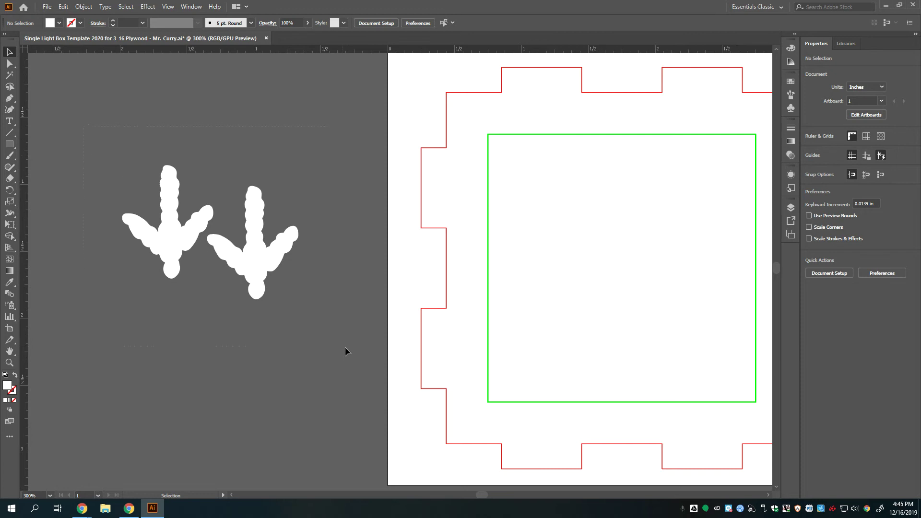
- Group the two white footprints beside the artboard and move the group into the middle of the Top panel's green square
{"action": "left_click_drag", "start_coordinate": [347, 349], "coordinate": [51, 72]}
{"action": "left_click_drag", "start_coordinate": [94, 120], "coordinate": [328, 342]}
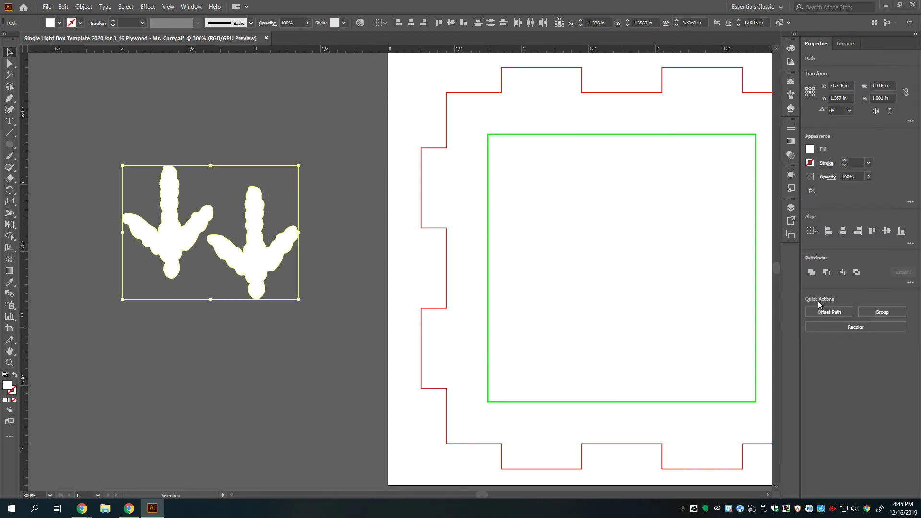
{"action": "left_click", "coordinate": [876, 311]}
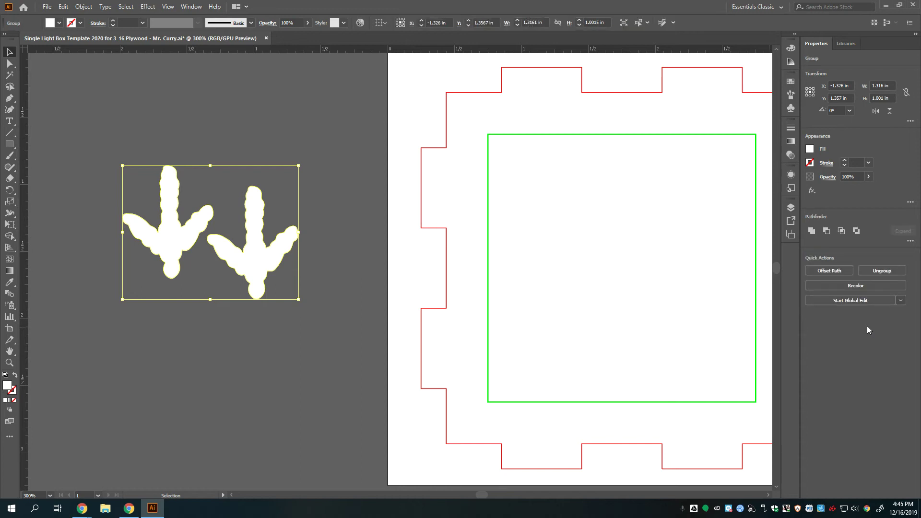
{"action": "left_click_drag", "start_coordinate": [253, 264], "coordinate": [661, 291]}
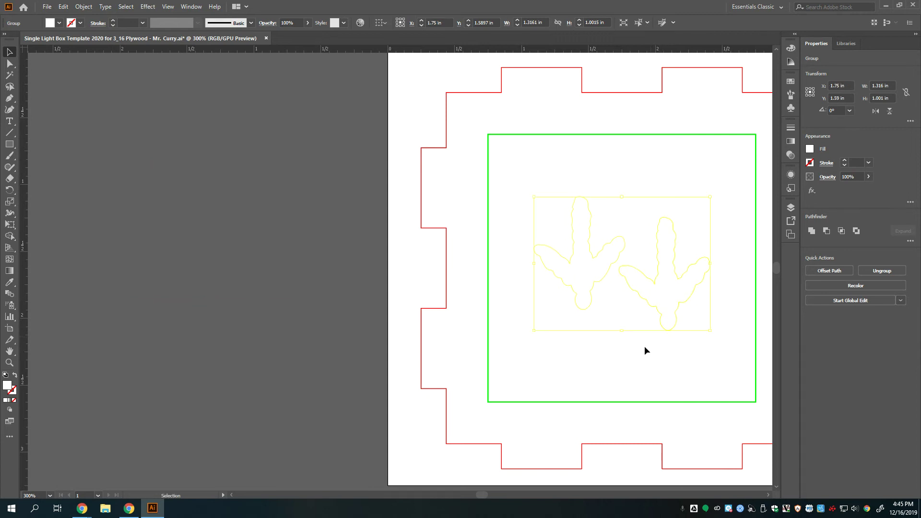
- Give the footprints group a pure red stroke with RGB values 255, 0, 0
{"action": "left_click_drag", "start_coordinate": [485, 494], "coordinate": [489, 494]}
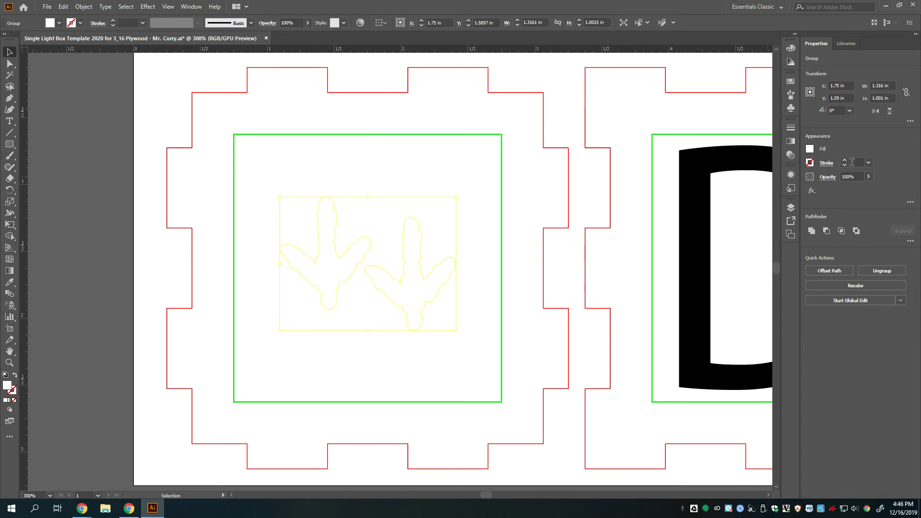
{"action": "left_click", "coordinate": [813, 166]}
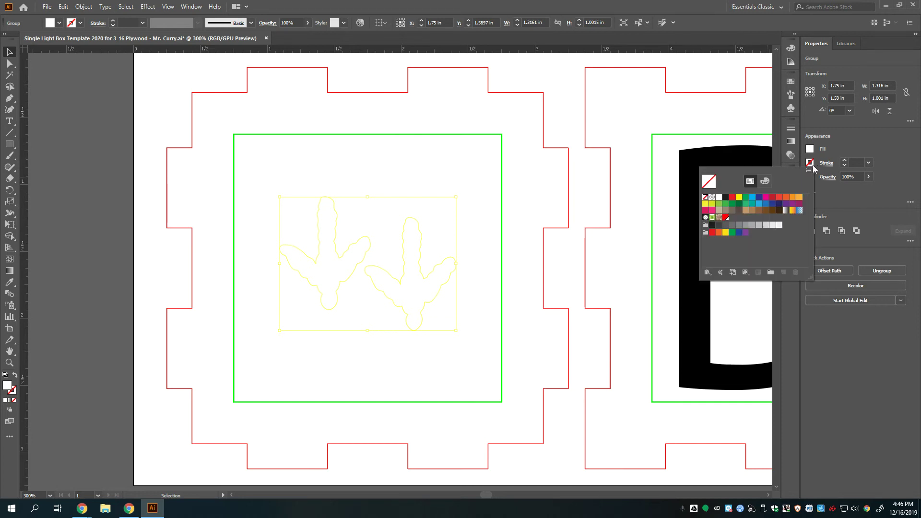
{"action": "left_click", "coordinate": [764, 180]}
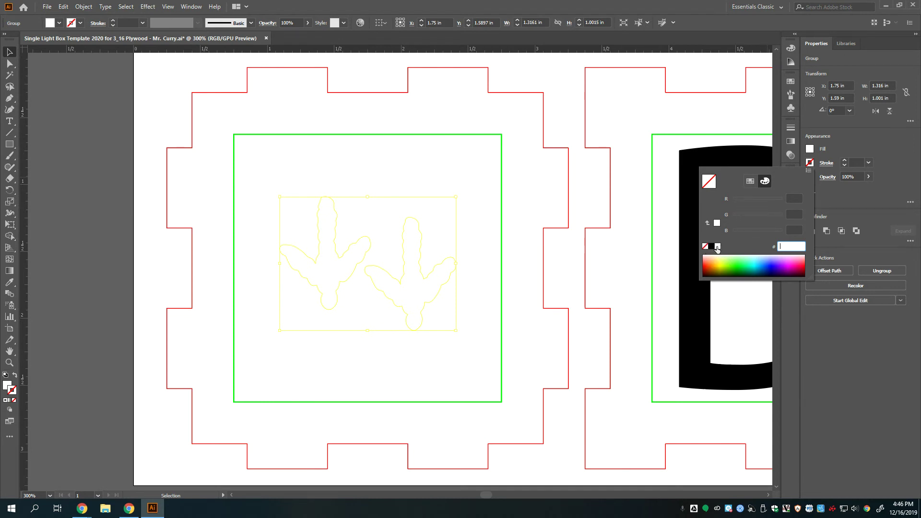
{"action": "left_click", "coordinate": [727, 264]}
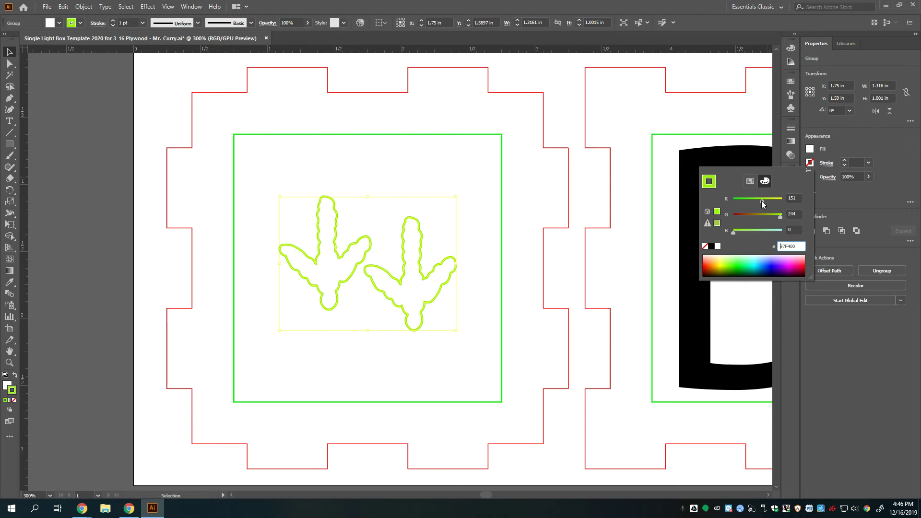
{"action": "left_click_drag", "start_coordinate": [763, 202], "coordinate": [797, 205]}
{"action": "left_click", "coordinate": [797, 198]}
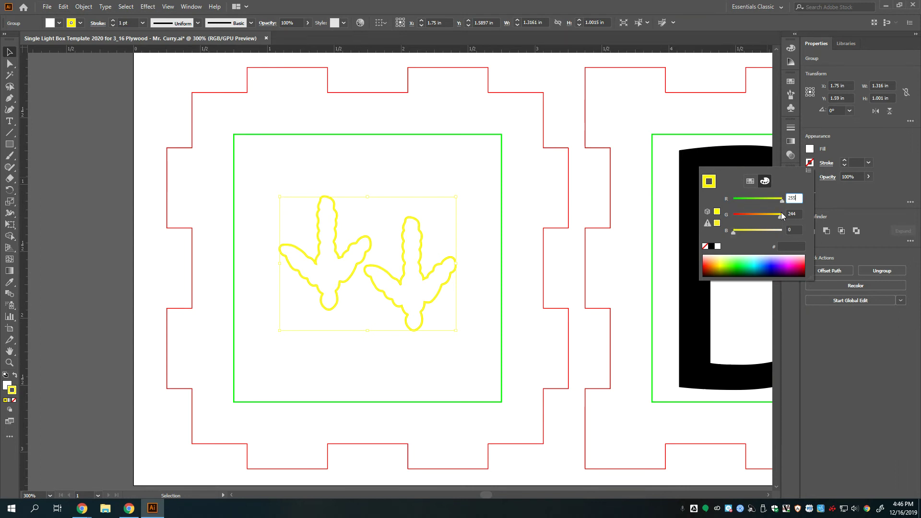
{"action": "left_click_drag", "start_coordinate": [782, 217], "coordinate": [731, 220]}
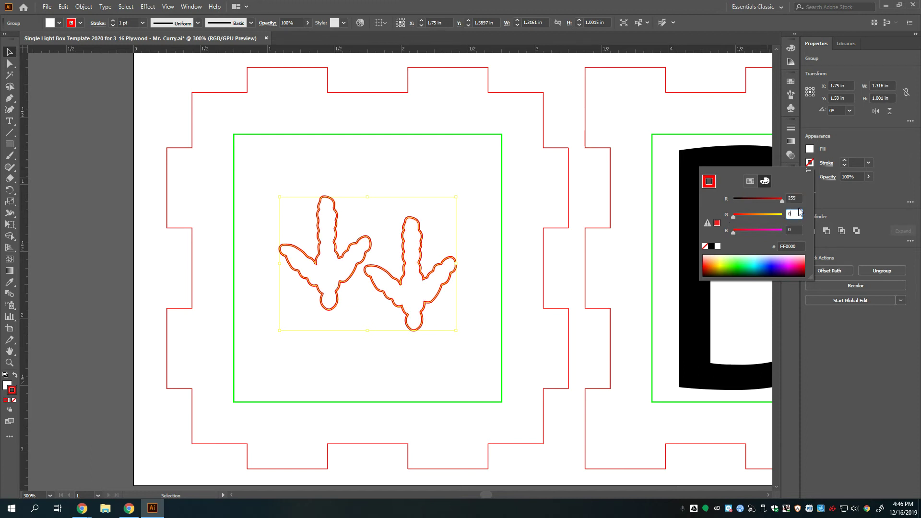
{"action": "key", "text": "Tab"}
{"action": "key", "text": "Tab"}
{"action": "left_click", "coordinate": [799, 246]}
{"action": "left_click", "coordinate": [890, 179]}
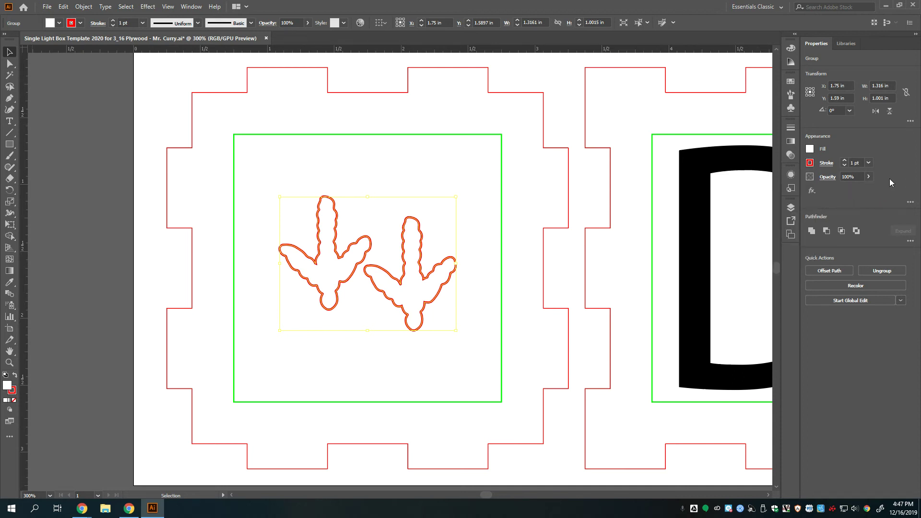
- Set the footprints' stroke weight to 0.25 pt, remove their fill and clear the selection
{"action": "left_click", "coordinate": [845, 165]}
{"action": "left_click", "coordinate": [845, 165]}
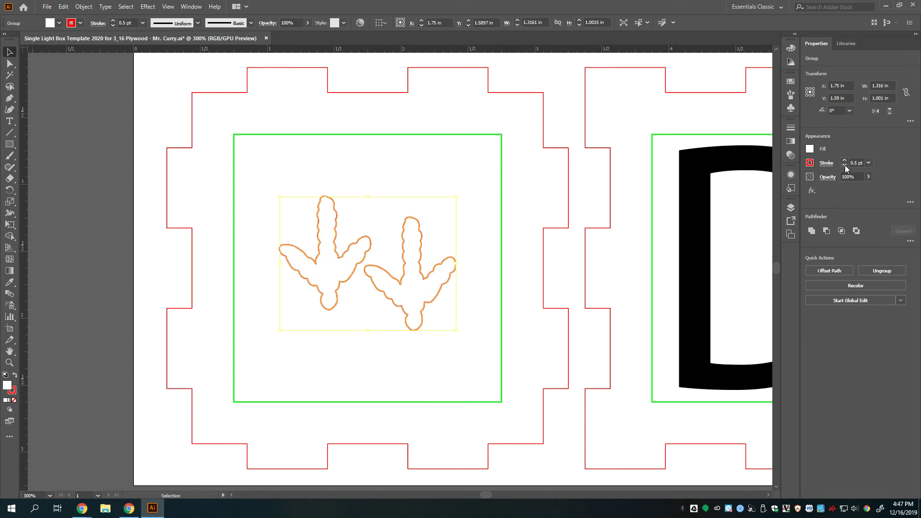
{"action": "left_click", "coordinate": [845, 165]}
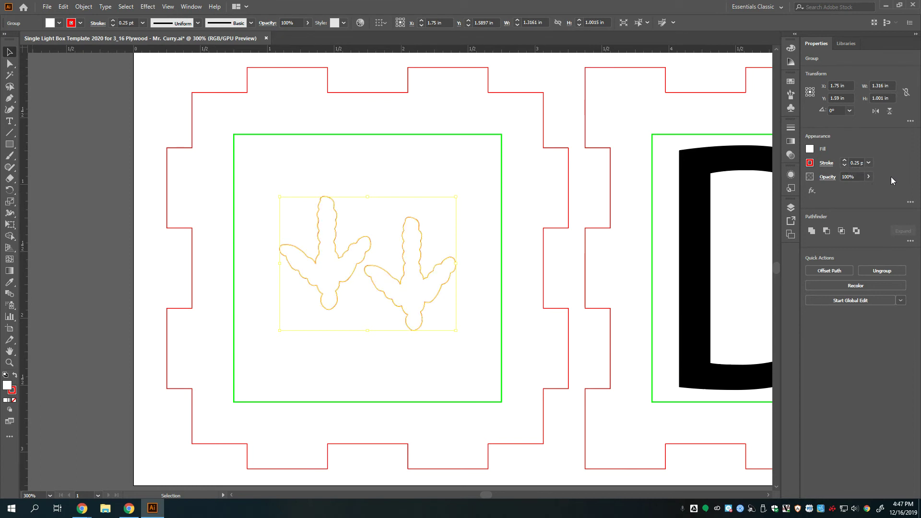
{"action": "left_click", "coordinate": [812, 150]}
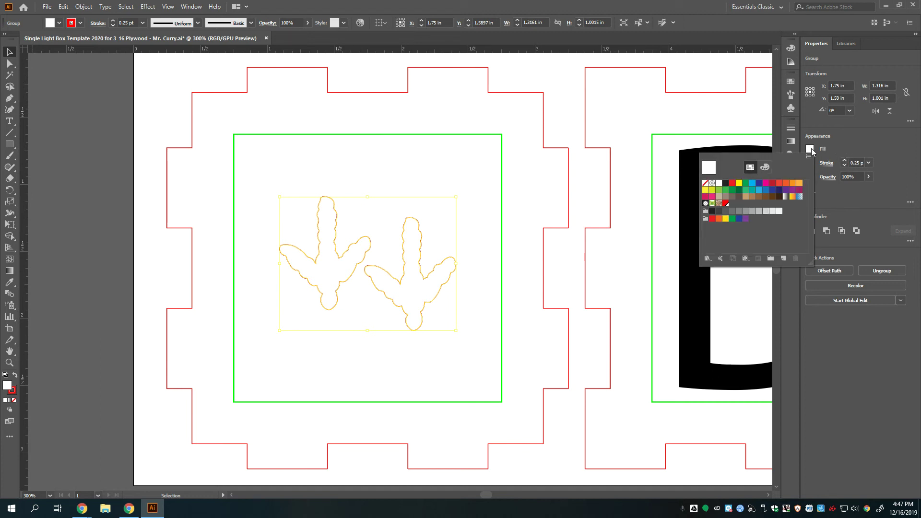
{"action": "left_click", "coordinate": [706, 184]}
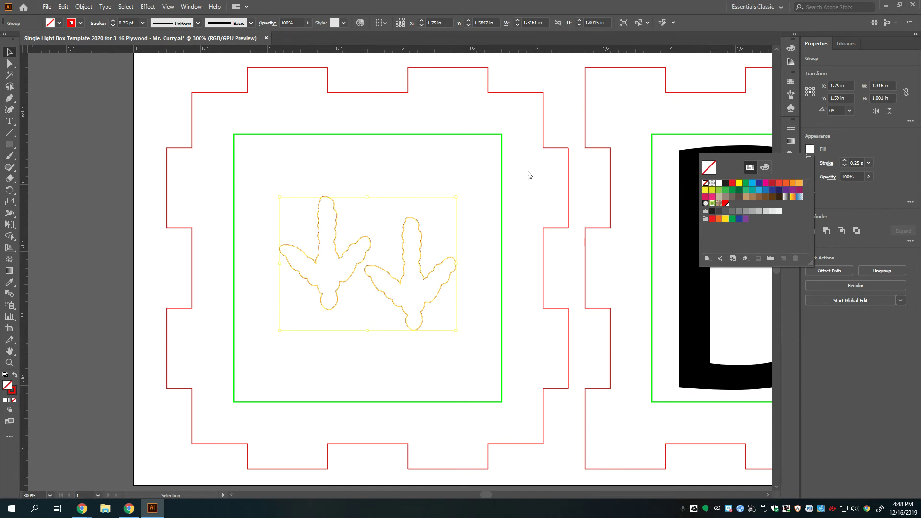
{"action": "left_click", "coordinate": [551, 179]}
{"action": "left_click", "coordinate": [548, 178]}
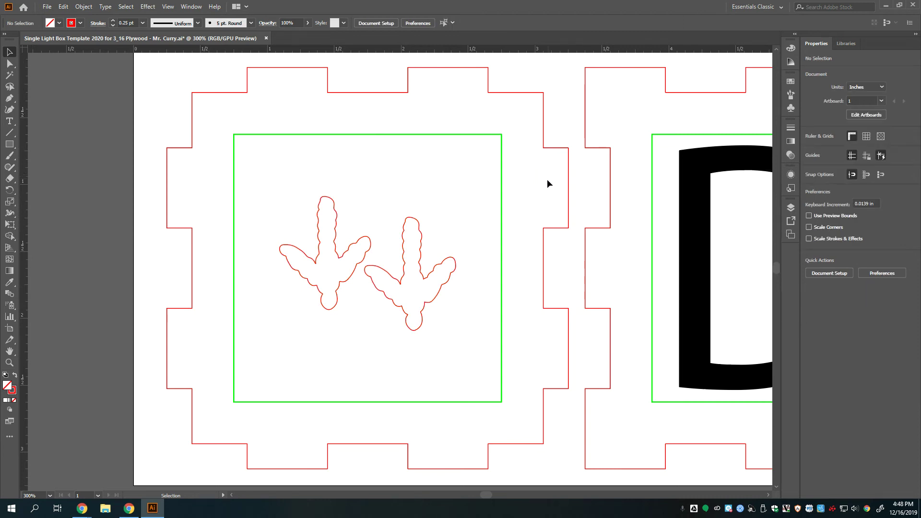
- Enlarge the footprints proportionally to about 1.99 by 1.51 in and nudge them right so they fit inside the green square
{"action": "left_click", "coordinate": [317, 258]}
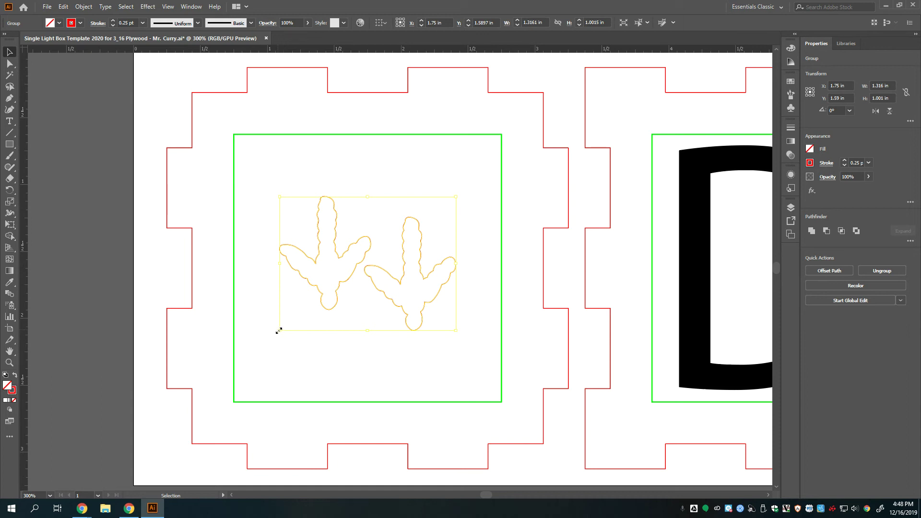
{"action": "left_click_drag", "start_coordinate": [279, 331], "coordinate": [229, 368]}
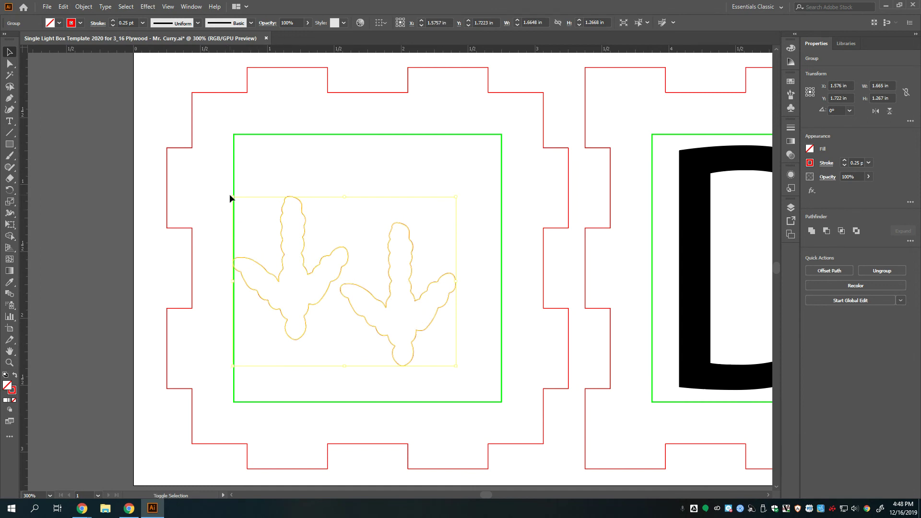
{"action": "left_click_drag", "start_coordinate": [456, 197], "coordinate": [402, 179]}
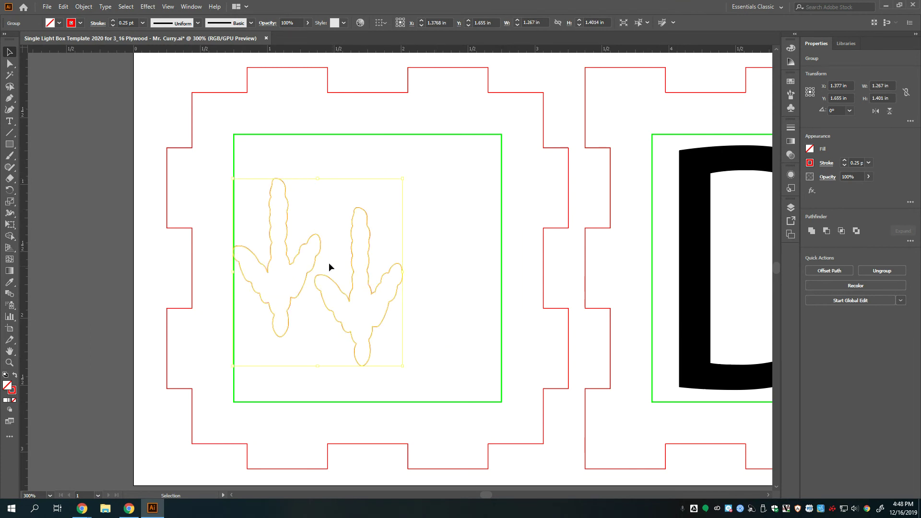
{"action": "key", "text": "ctrl+z"}
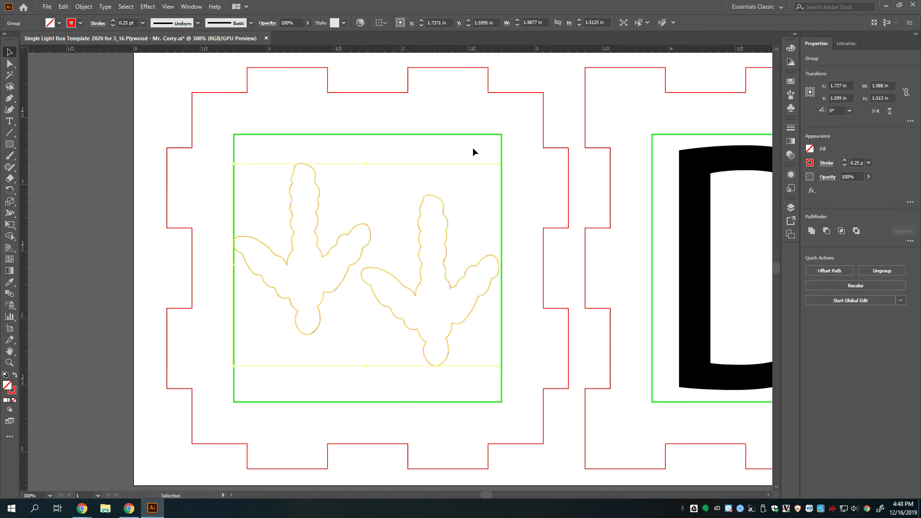
{"action": "left_click", "coordinate": [536, 191]}
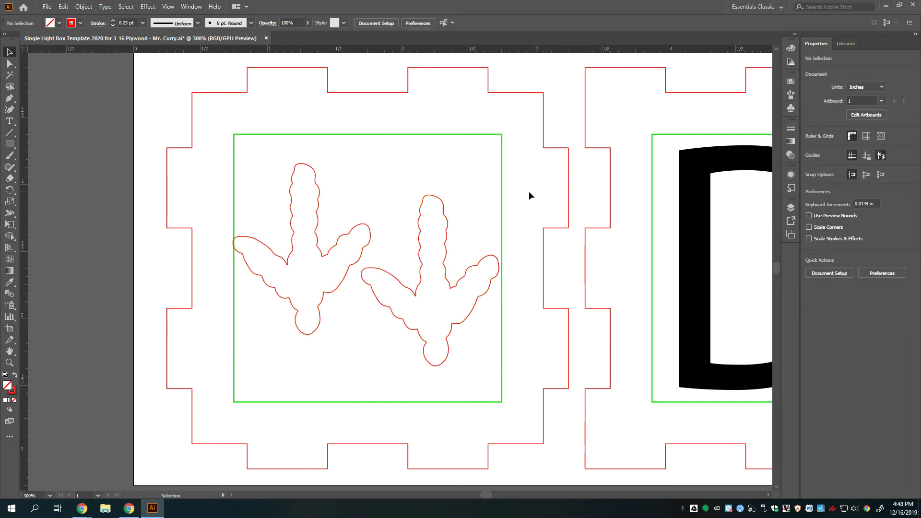
{"action": "left_click", "coordinate": [444, 275]}
{"action": "key", "text": "Right"}
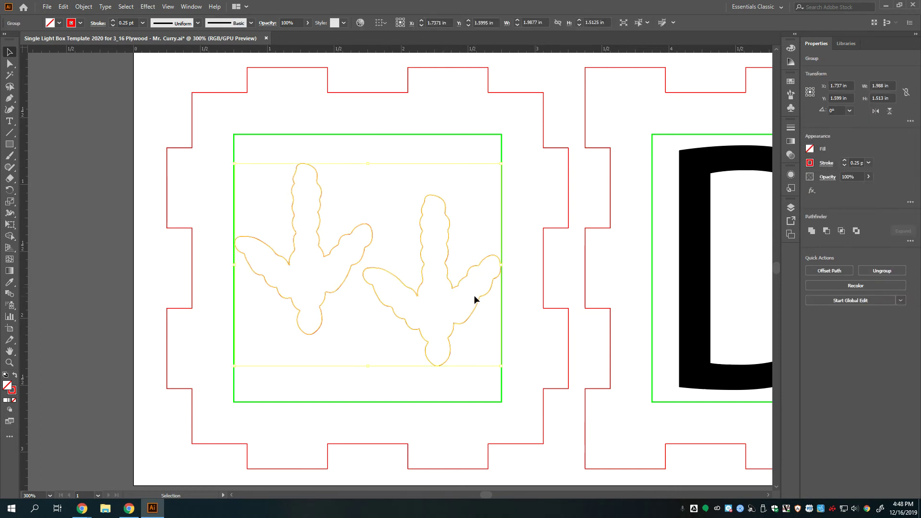
{"action": "left_click", "coordinate": [521, 295]}
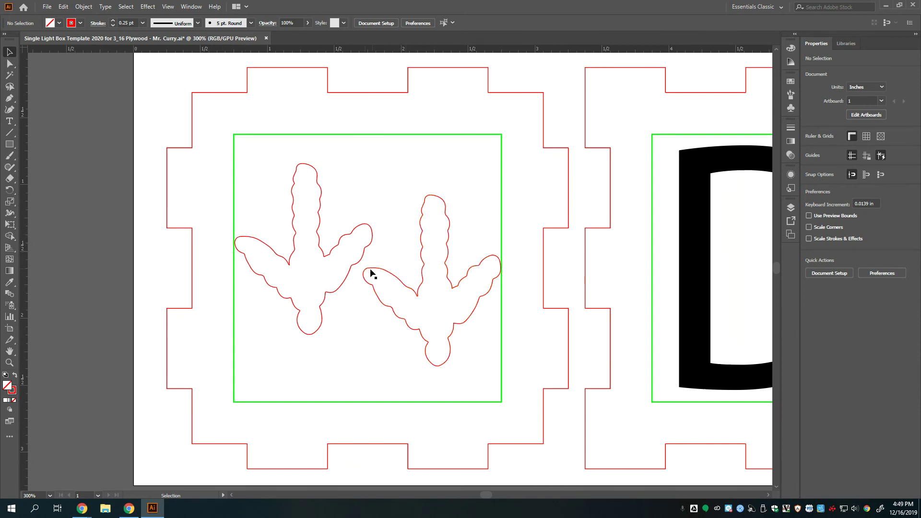
{"action": "left_click_drag", "start_coordinate": [486, 495], "coordinate": [489, 494]}
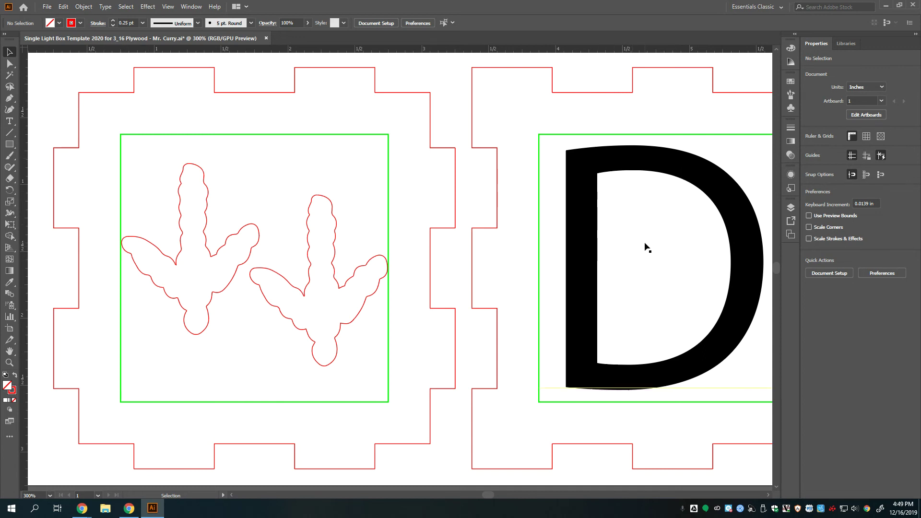
{"action": "left_click_drag", "start_coordinate": [93, 119], "coordinate": [451, 407]}
{"action": "right_click", "coordinate": [292, 299]}
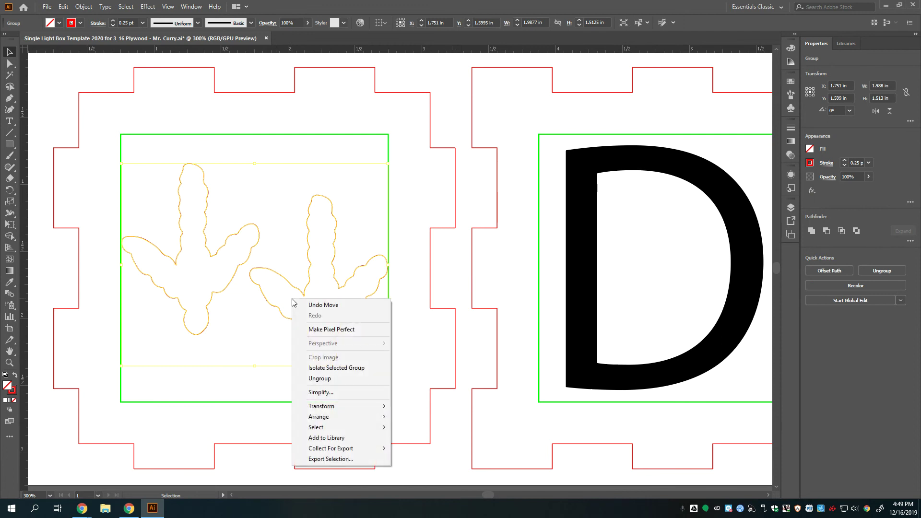
{"action": "left_click", "coordinate": [253, 406]}
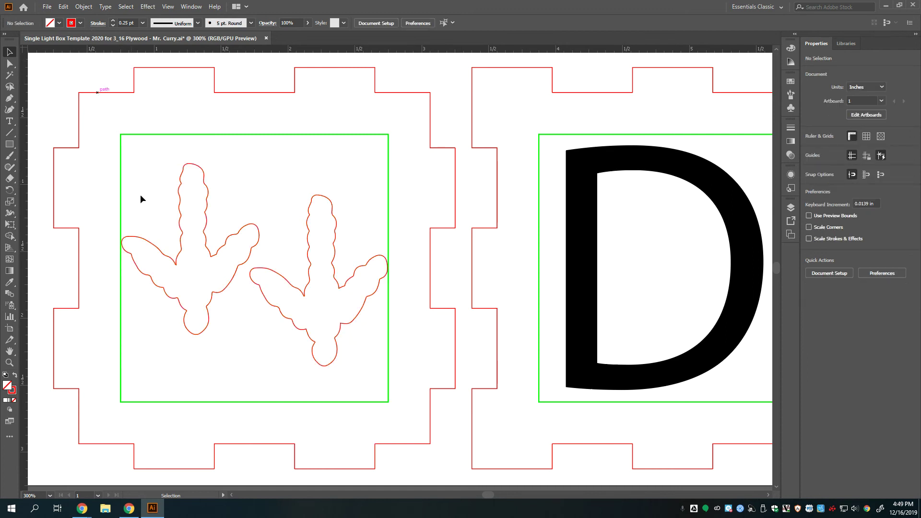
{"action": "left_click", "coordinate": [178, 261]}
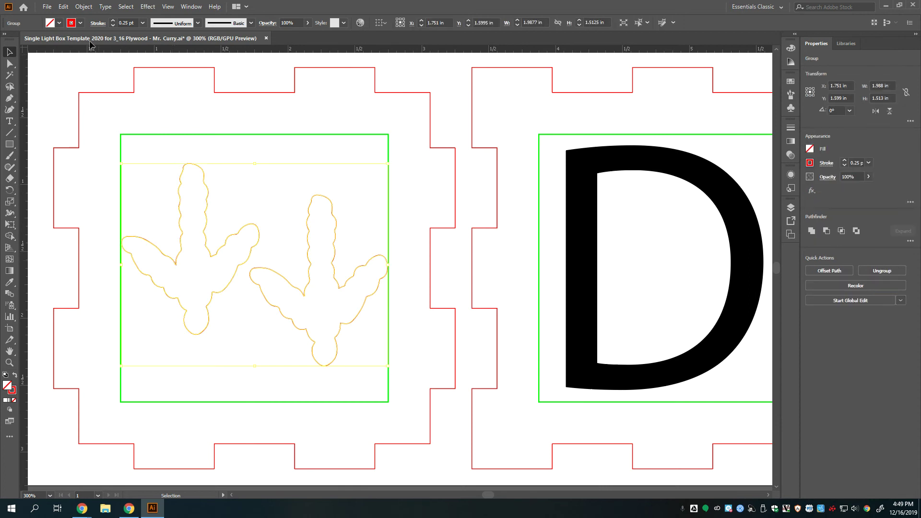
{"action": "left_click", "coordinate": [64, 7]}
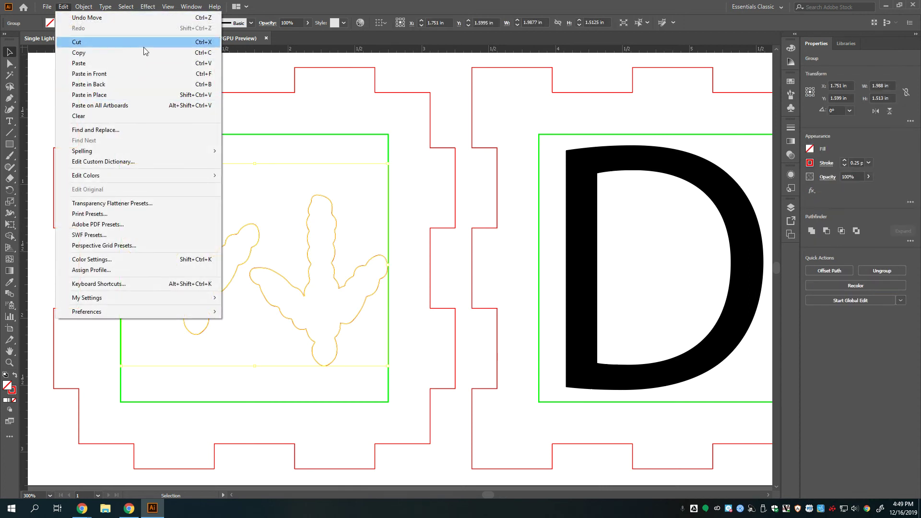
{"action": "left_click", "coordinate": [148, 94]}
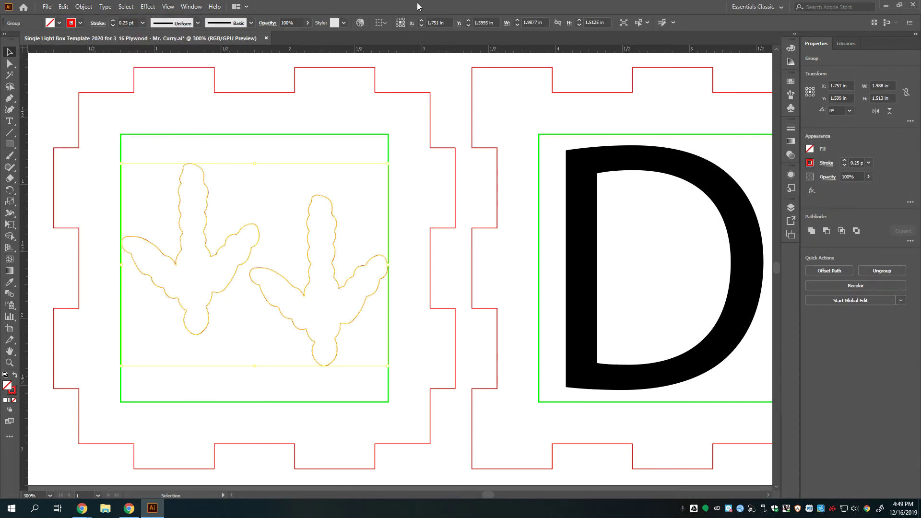
{"action": "left_click", "coordinate": [429, 96]}
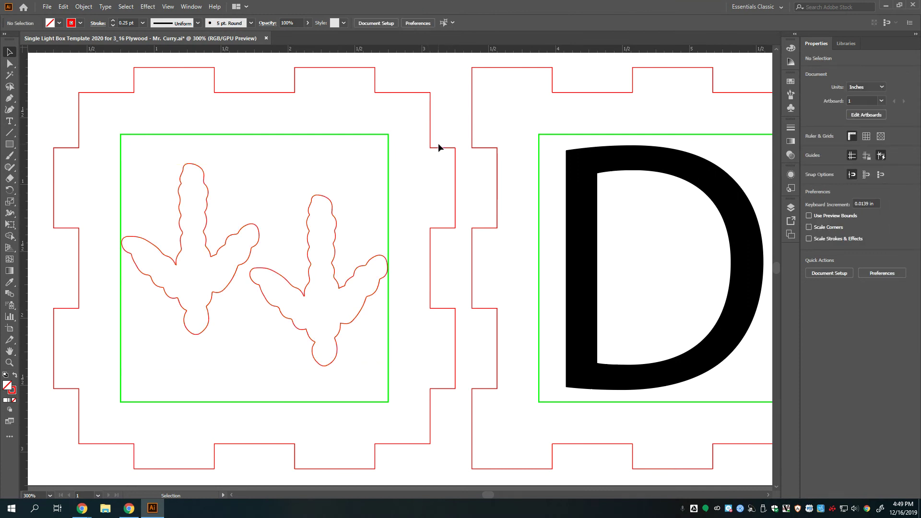
- Save the light box document under its existing file name
{"action": "left_click", "coordinate": [47, 7]}
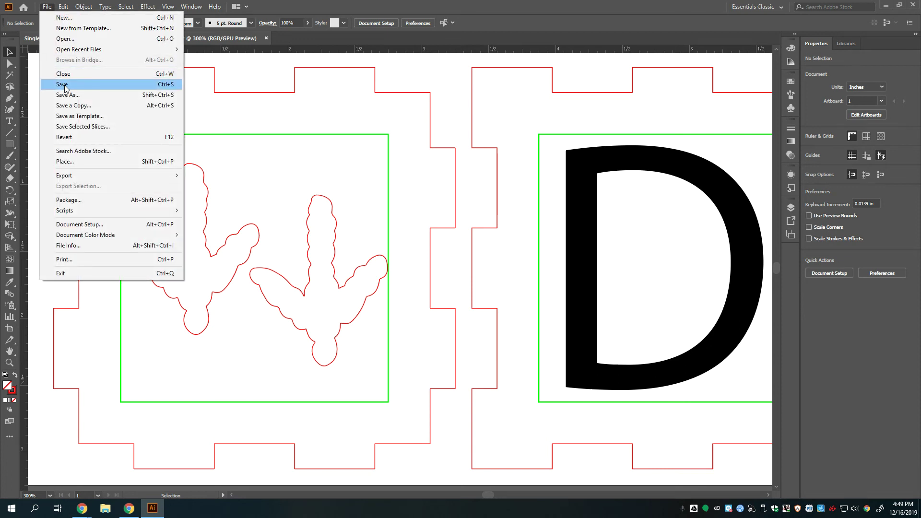
{"action": "left_click", "coordinate": [164, 85]}
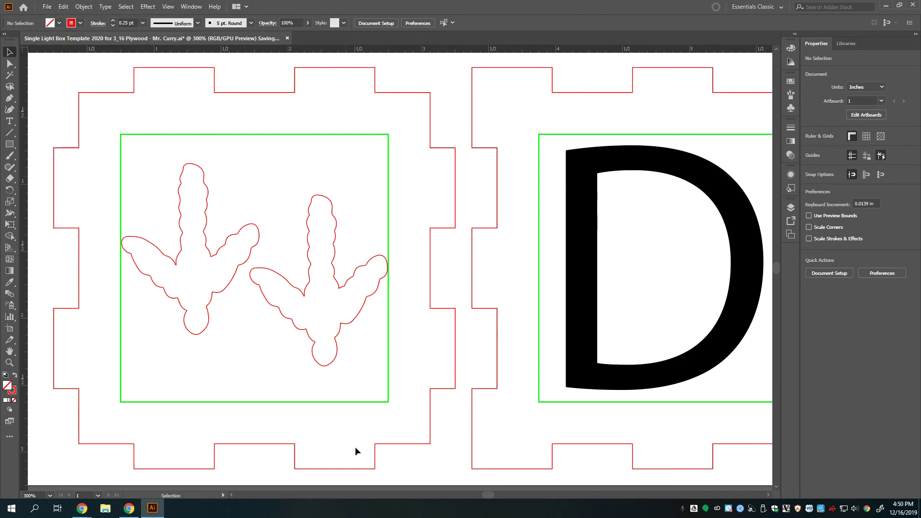
- Convert the letter D text in the panel beside the footprints to outlines
{"action": "left_click_drag", "start_coordinate": [489, 497], "coordinate": [491, 494]}
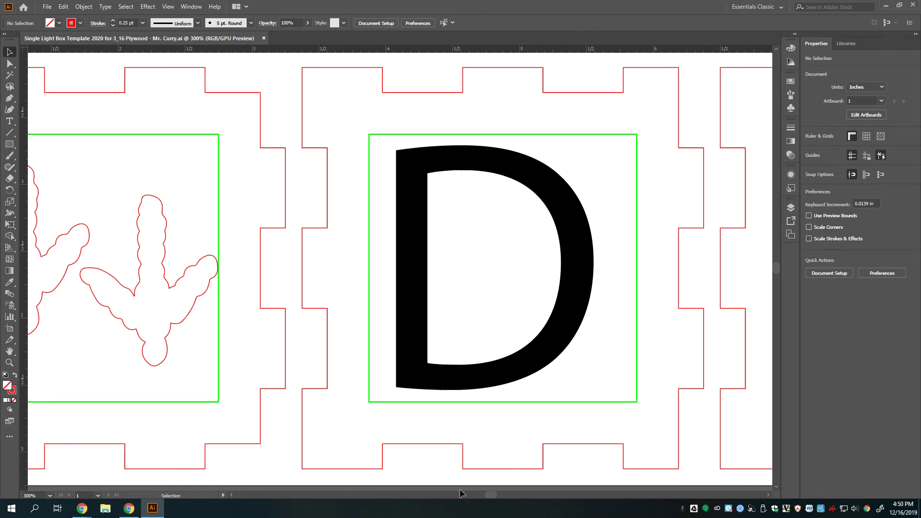
{"action": "scroll", "coordinate": [495, 497], "scroll_direction": "right", "scroll_amount": 2}
{"action": "left_click", "coordinate": [477, 351]}
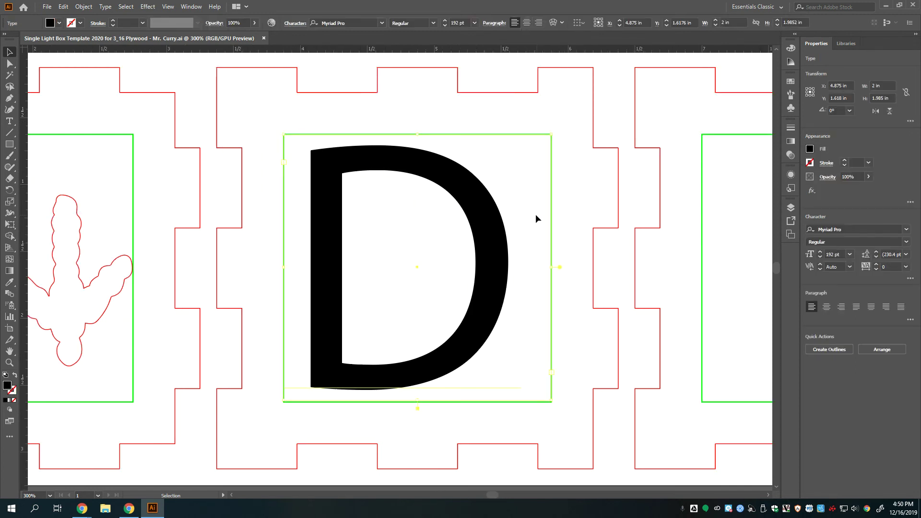
{"action": "right_click", "coordinate": [483, 194]}
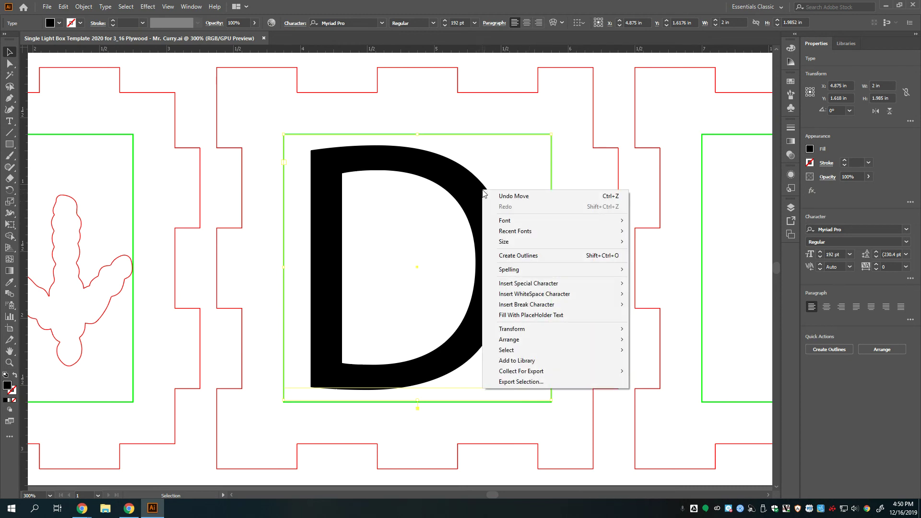
{"action": "left_click", "coordinate": [600, 260]}
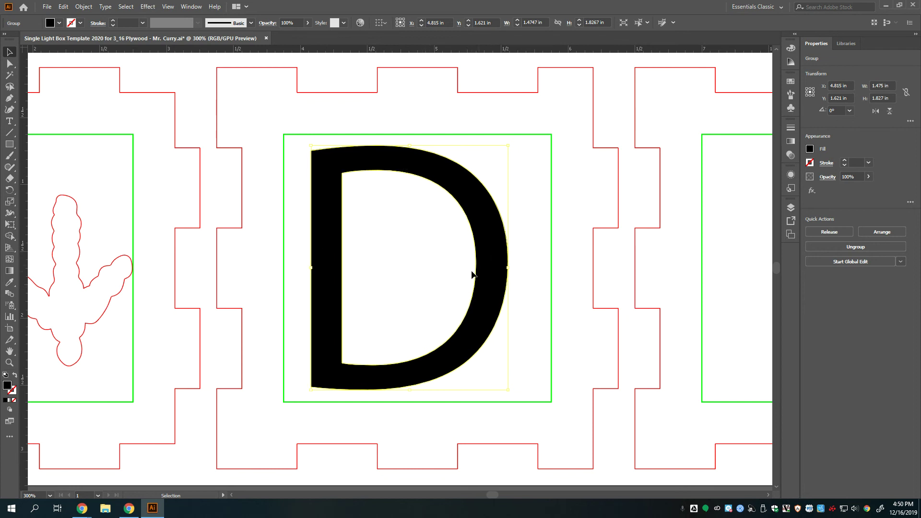
- Give the outlined letter D in the Front panel a pure red stroke with R 255, G 0, B 0
{"action": "left_click", "coordinate": [536, 211]}
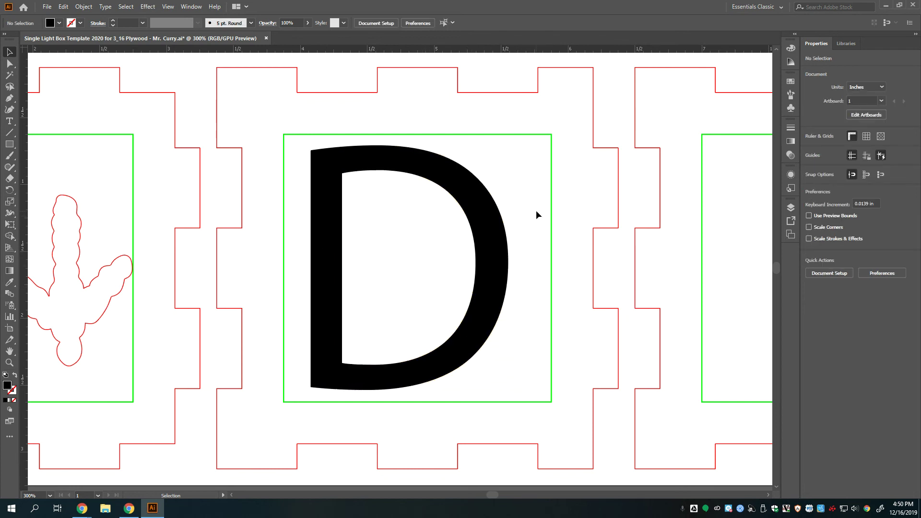
{"action": "left_click", "coordinate": [487, 207]}
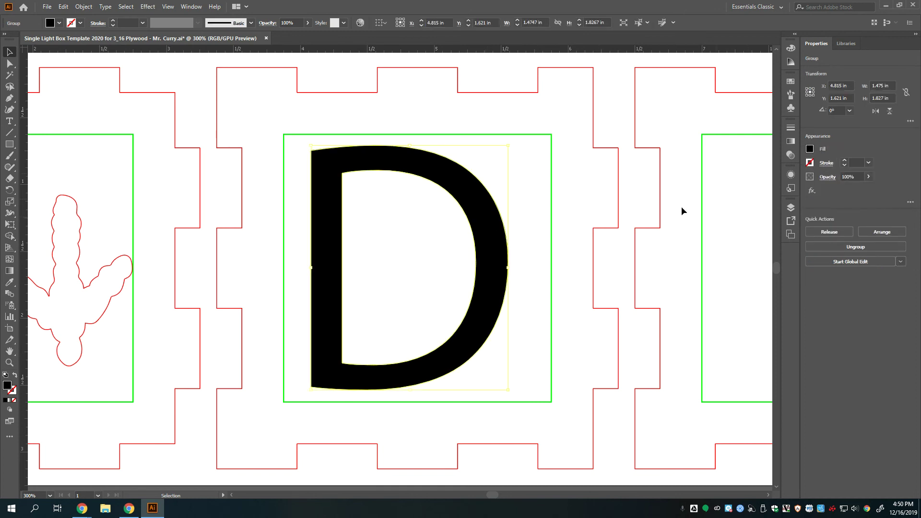
{"action": "left_click", "coordinate": [813, 164]}
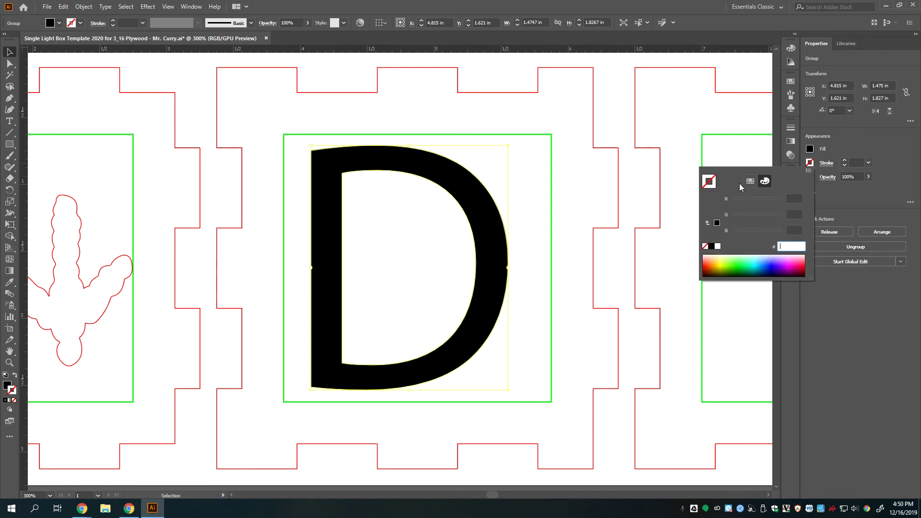
{"action": "left_click", "coordinate": [755, 181]}
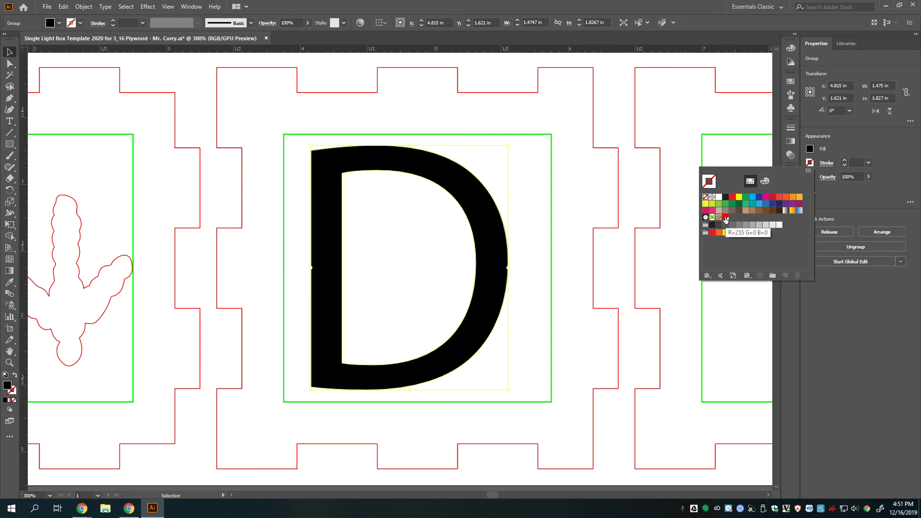
{"action": "left_click", "coordinate": [765, 182]}
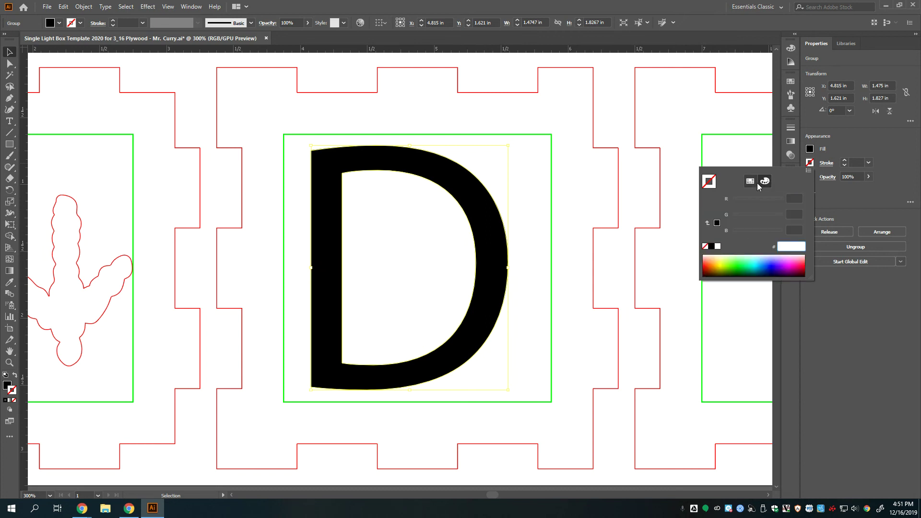
{"action": "left_click", "coordinate": [704, 265]}
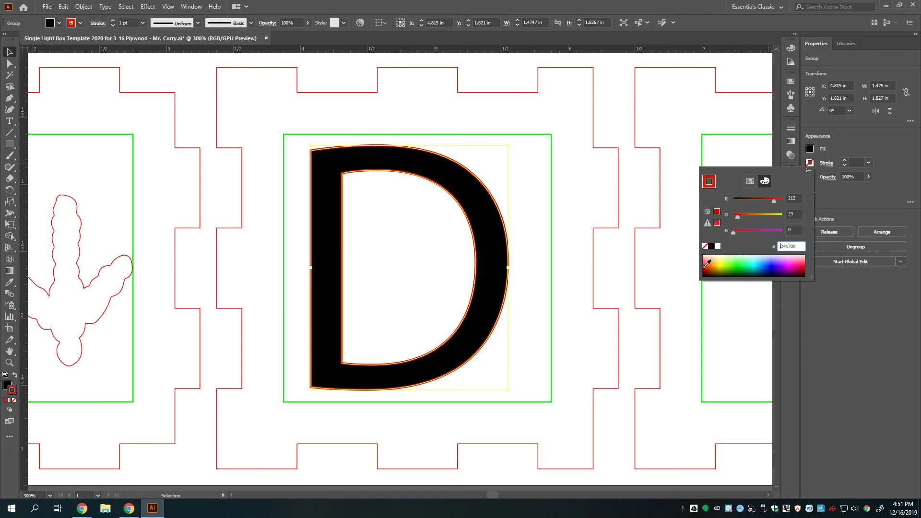
{"action": "left_click_drag", "start_coordinate": [775, 201], "coordinate": [795, 198]}
{"action": "left_click_drag", "start_coordinate": [738, 217], "coordinate": [733, 217]}
{"action": "key", "text": "Return"}
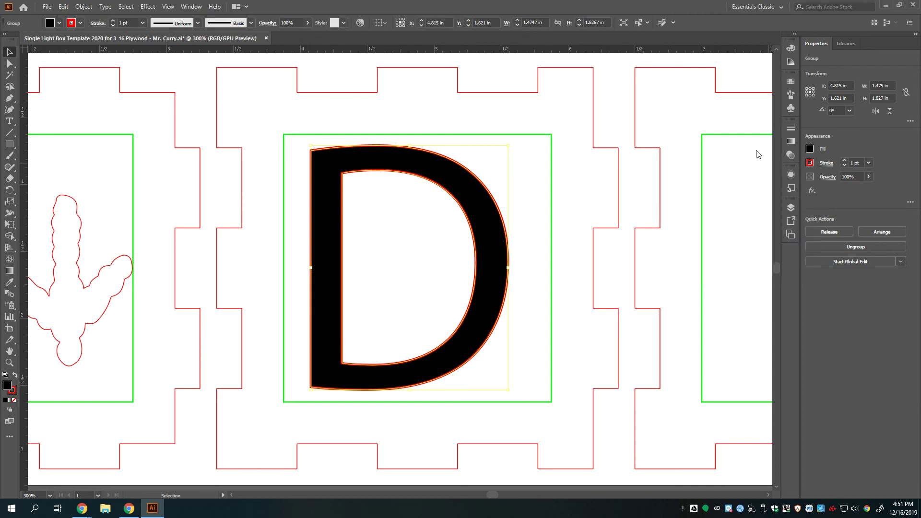
- Set the letter D's stroke weight to 0.25 pt, remove its fill and clear the selection
{"action": "left_click", "coordinate": [845, 165]}
{"action": "left_click", "coordinate": [845, 166]}
{"action": "left_click", "coordinate": [845, 166]}
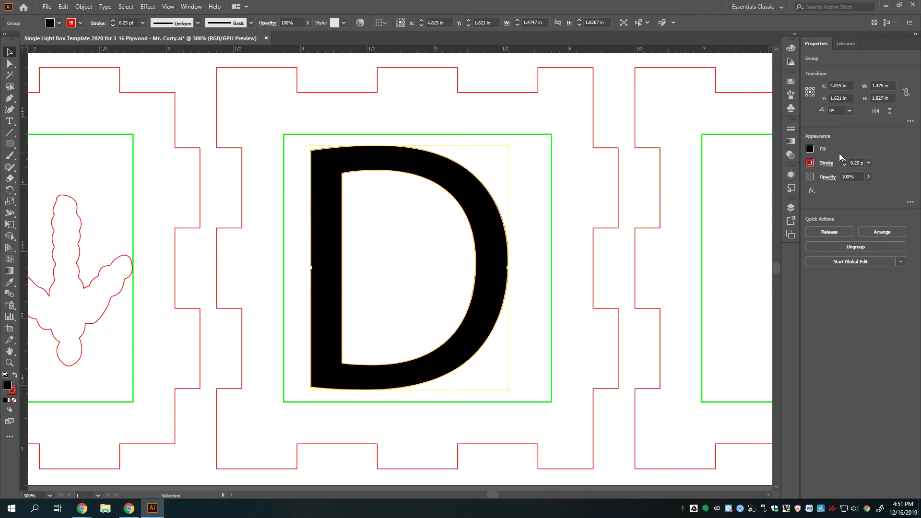
{"action": "left_click", "coordinate": [810, 149]}
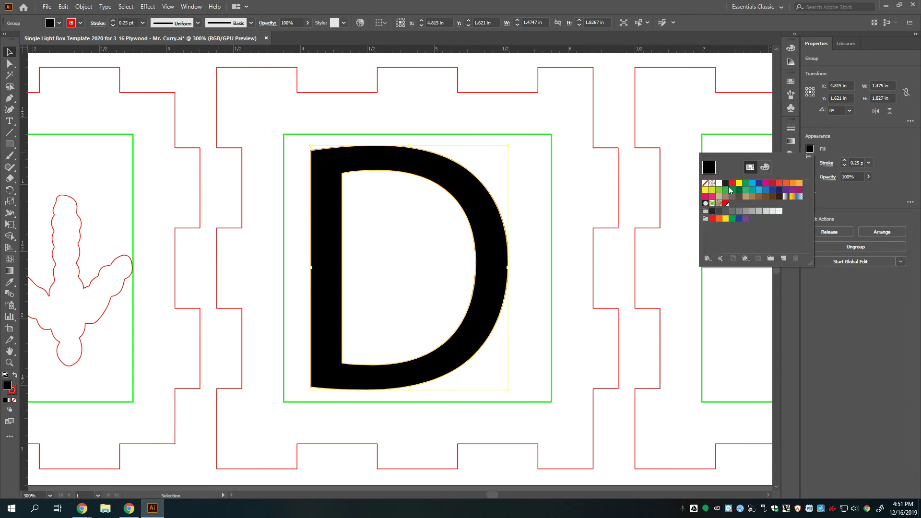
{"action": "left_click", "coordinate": [706, 184]}
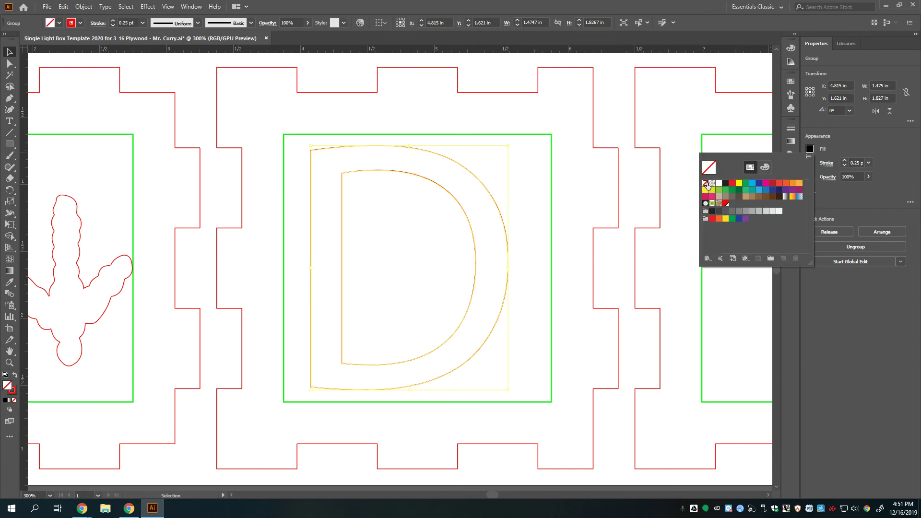
{"action": "left_click", "coordinate": [675, 191]}
{"action": "left_click", "coordinate": [675, 188]}
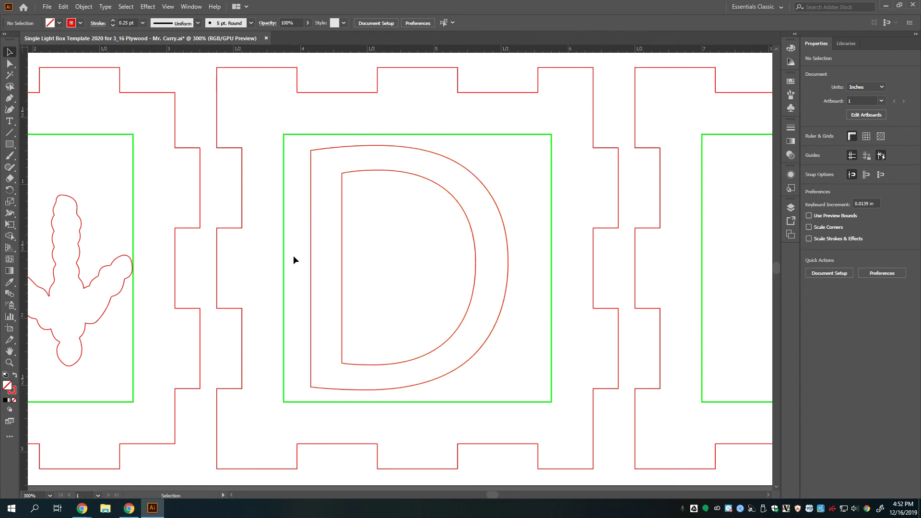
- Draw a vertical rectangle about 0.16 by 1.97 in across the letter D, with a green fill and no stroke
{"action": "left_click", "coordinate": [9, 144]}
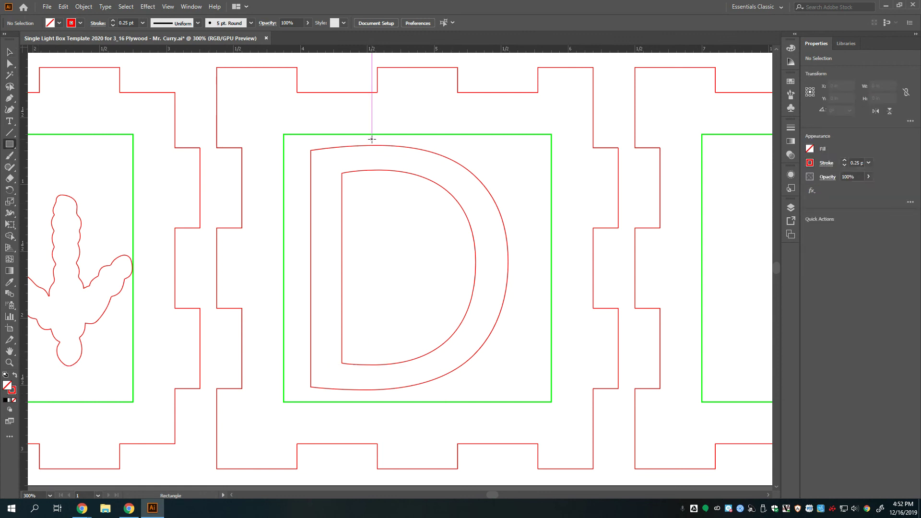
{"action": "mouse_move", "coordinate": [374, 139]}
{"action": "left_mouse_down"}
{"action": "mouse_move", "coordinate": [402, 250]}
{"action": "mouse_move", "coordinate": [396, 402]}
{"action": "left_mouse_up"}
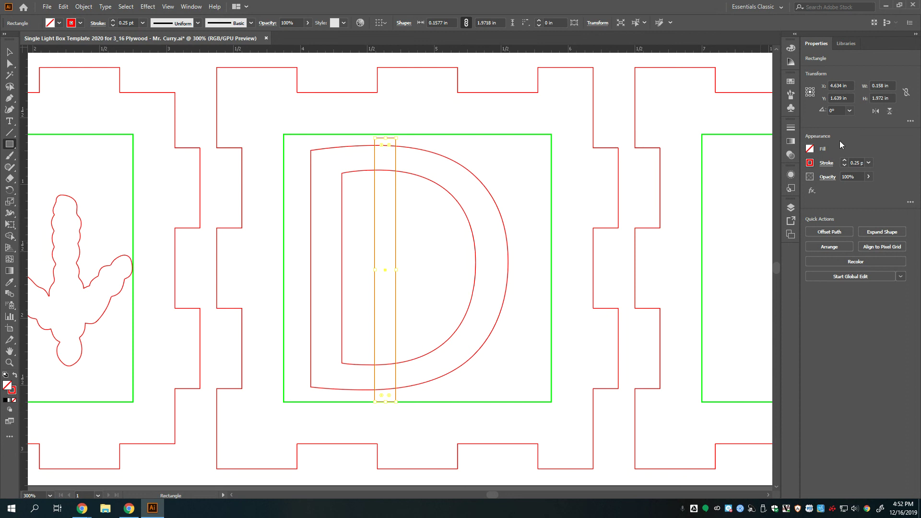
{"action": "left_click", "coordinate": [811, 149]}
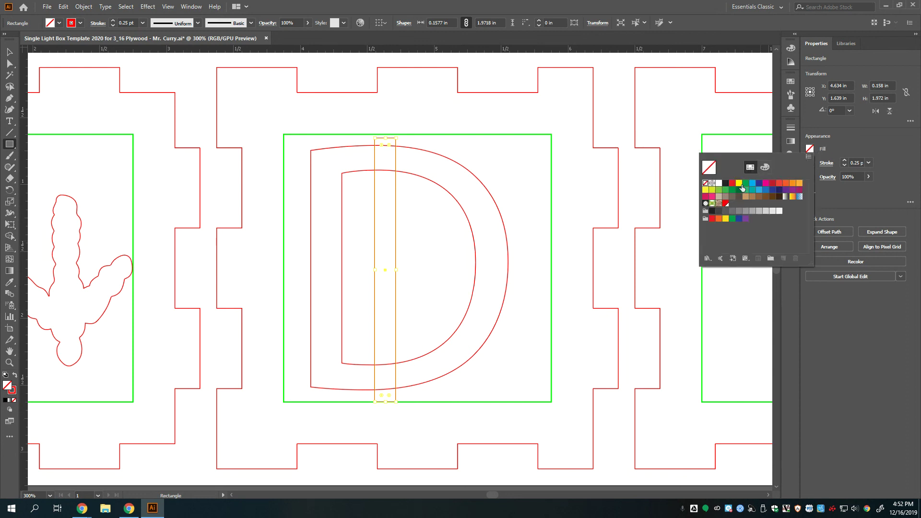
{"action": "left_click", "coordinate": [746, 184]}
{"action": "left_click", "coordinate": [904, 177]}
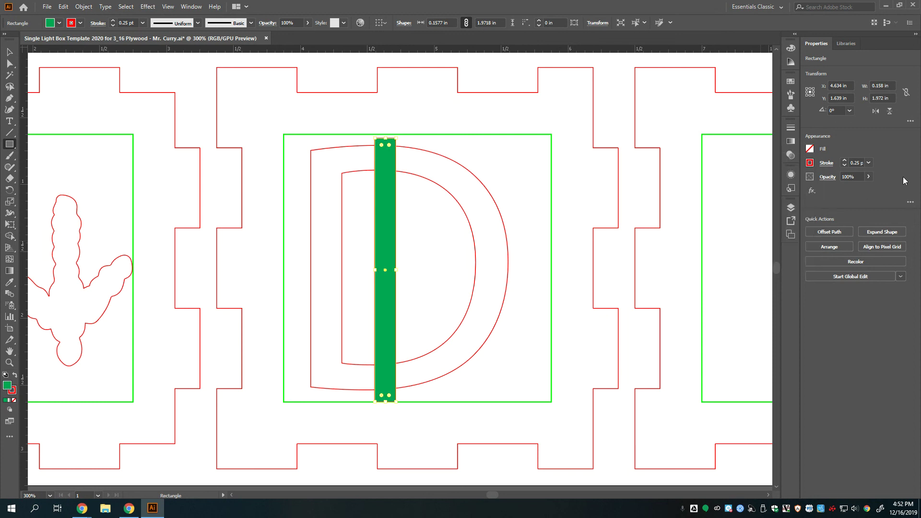
{"action": "left_click", "coordinate": [844, 166]}
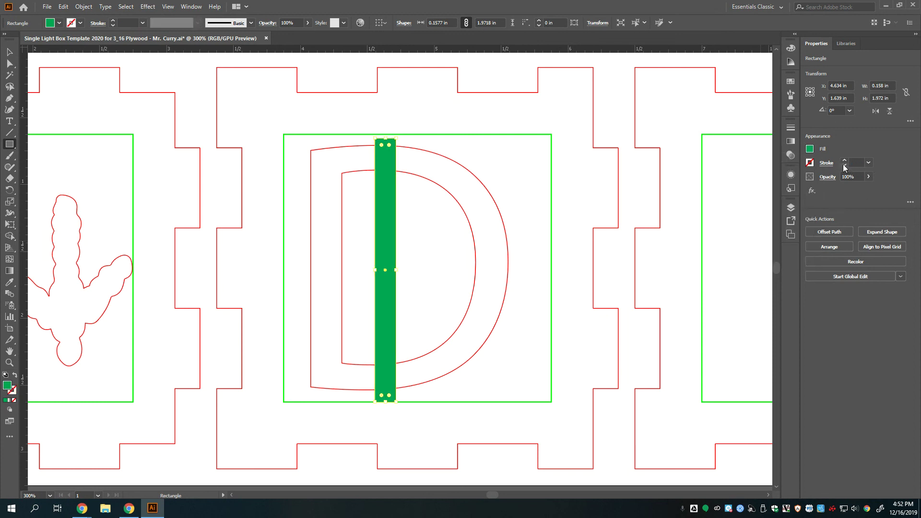
{"action": "left_click", "coordinate": [9, 51]}
{"action": "left_click", "coordinate": [447, 111]}
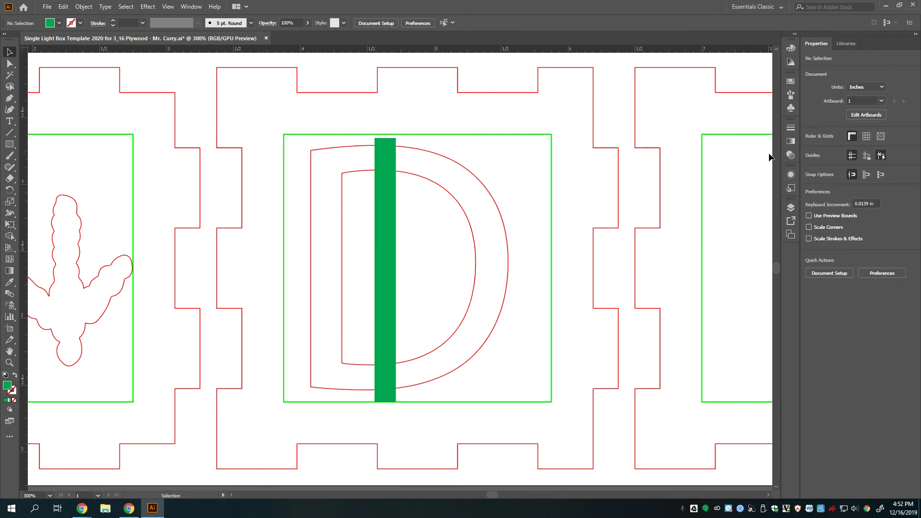
- Set the green bar's width to 0.0625 in and move it slightly right and up to about X 4.70, Y 1.63 in
{"action": "left_click", "coordinate": [383, 238]}
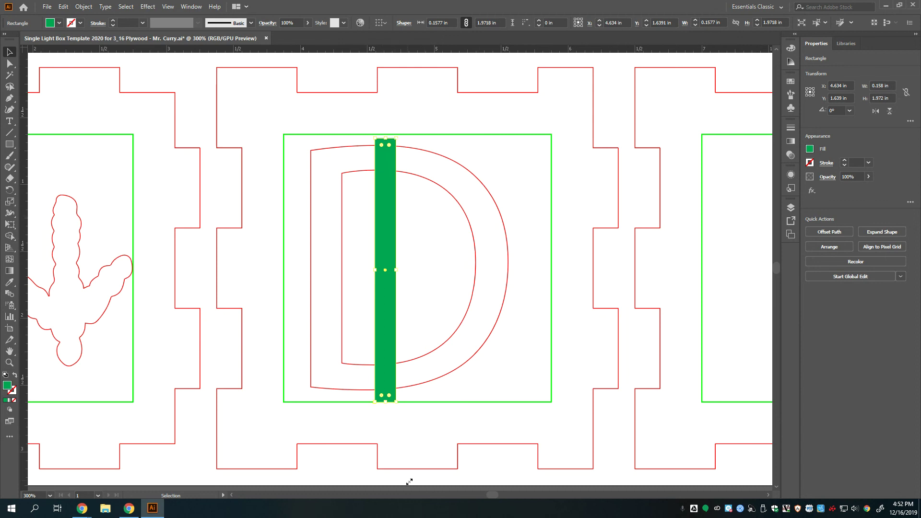
{"action": "left_click", "coordinate": [877, 86]}
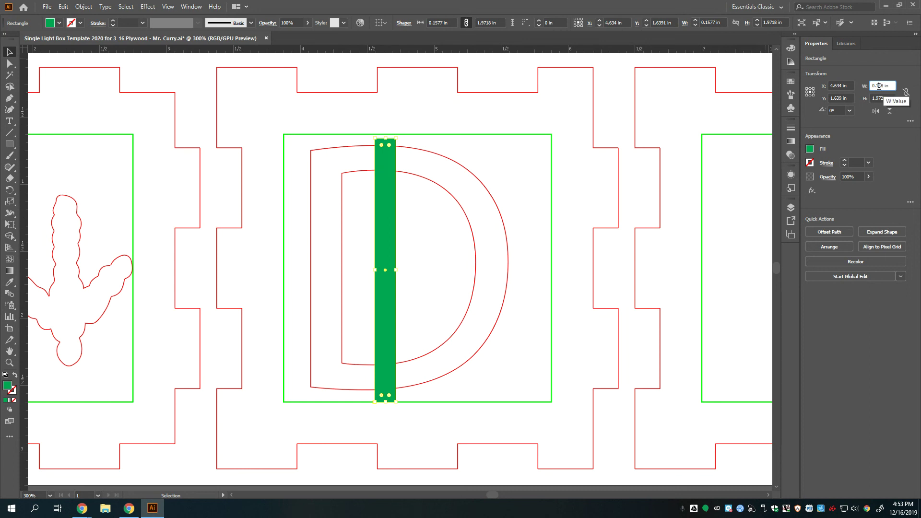
{"action": "double_click", "coordinate": [884, 86]}
{"action": "type", "text": ".0625"}
{"action": "key", "text": "Return"}
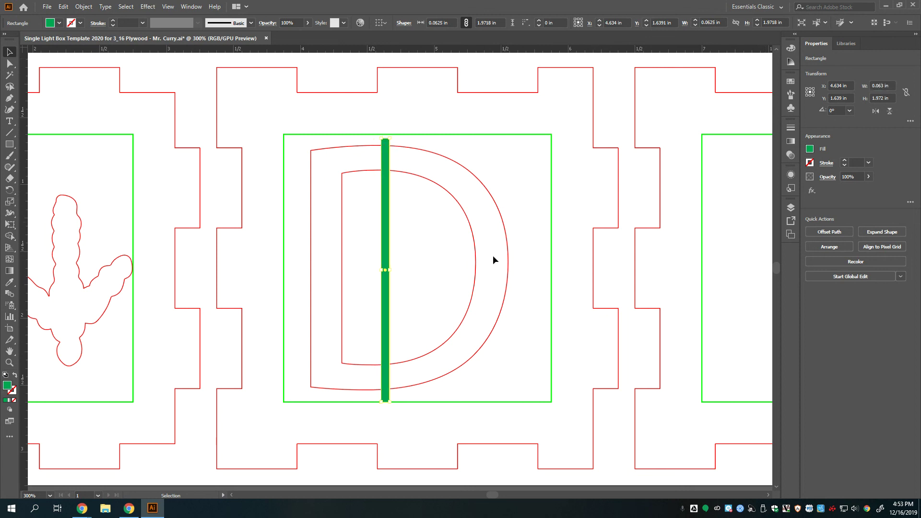
{"action": "left_click_drag", "start_coordinate": [382, 232], "coordinate": [390, 233]}
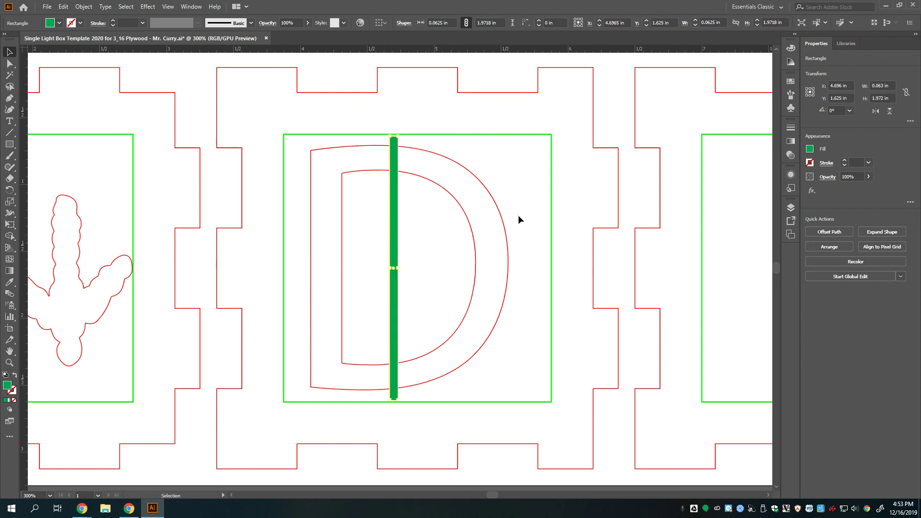
{"action": "left_click", "coordinate": [574, 195]}
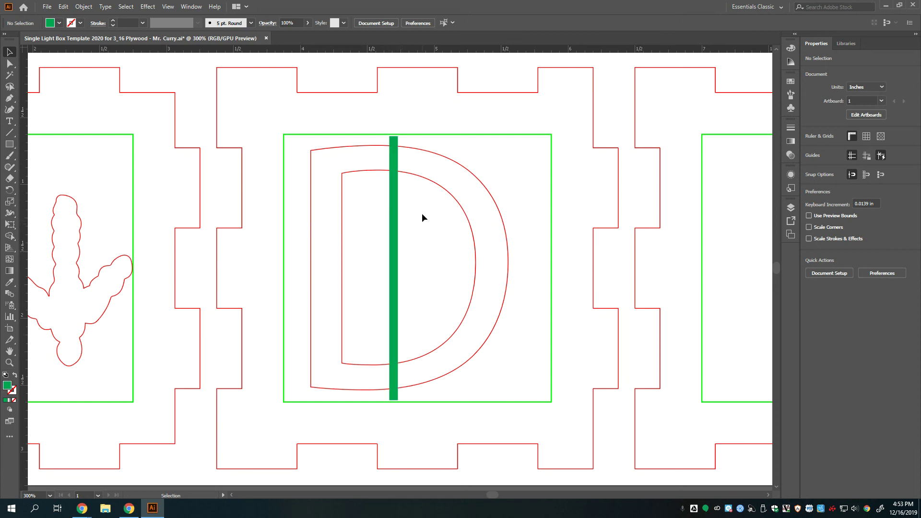
{"action": "left_click", "coordinate": [394, 157]}
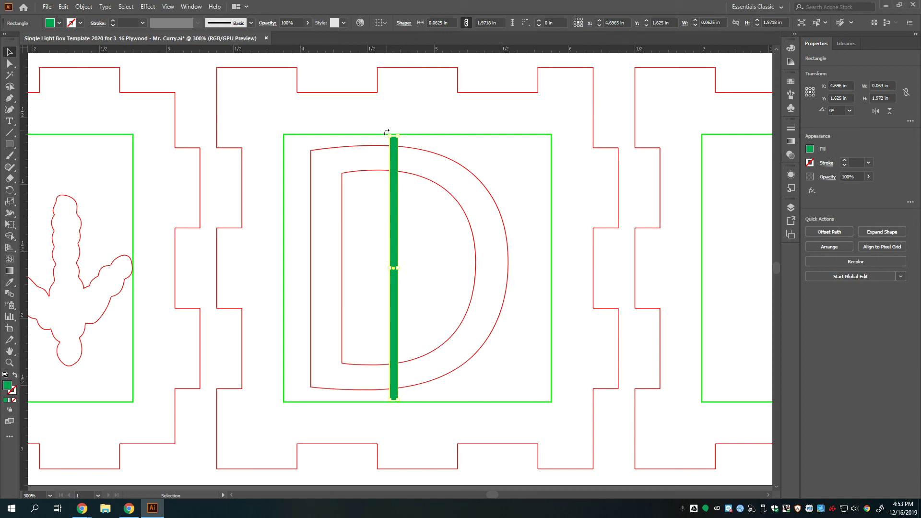
{"action": "mouse_move", "coordinate": [387, 131]}
{"action": "left_mouse_down"}
{"action": "mouse_move", "coordinate": [307, 194]}
{"action": "mouse_move", "coordinate": [491, 120]}
{"action": "mouse_move", "coordinate": [388, 142]}
{"action": "left_mouse_up"}
{"action": "left_click", "coordinate": [353, 172], "text": "shift"}
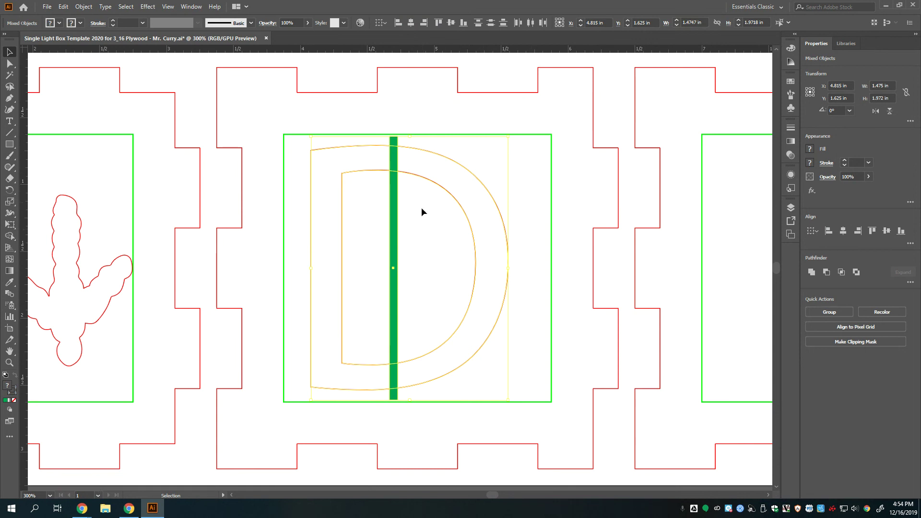
{"action": "left_click", "coordinate": [537, 118]}
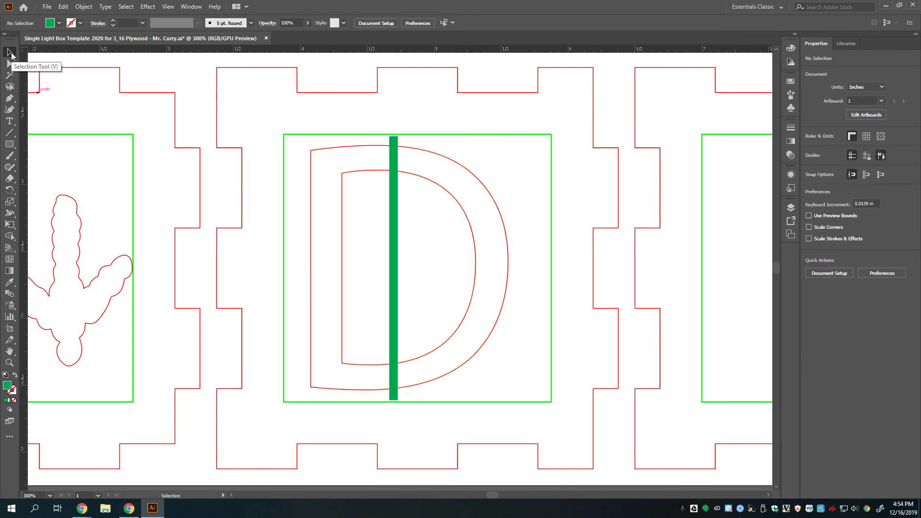
- Subtract the green bar from the letter D with Minus Front to cut stencil bridges, and clear the selection
{"action": "left_click_drag", "start_coordinate": [261, 100], "coordinate": [577, 430]}
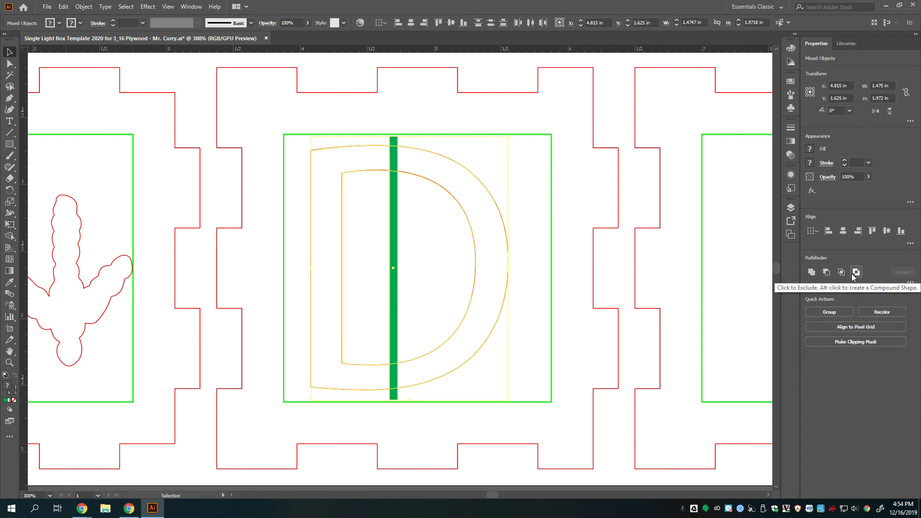
{"action": "left_click", "coordinate": [827, 272]}
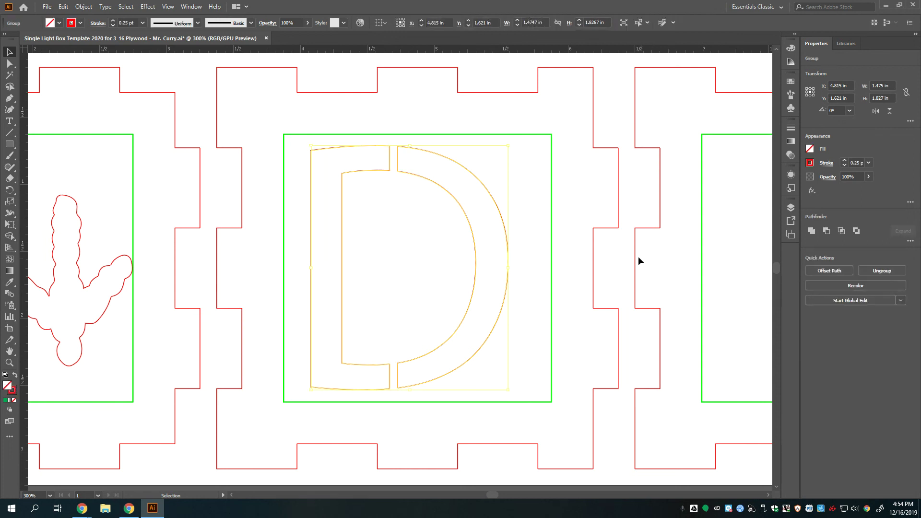
{"action": "left_click", "coordinate": [580, 245]}
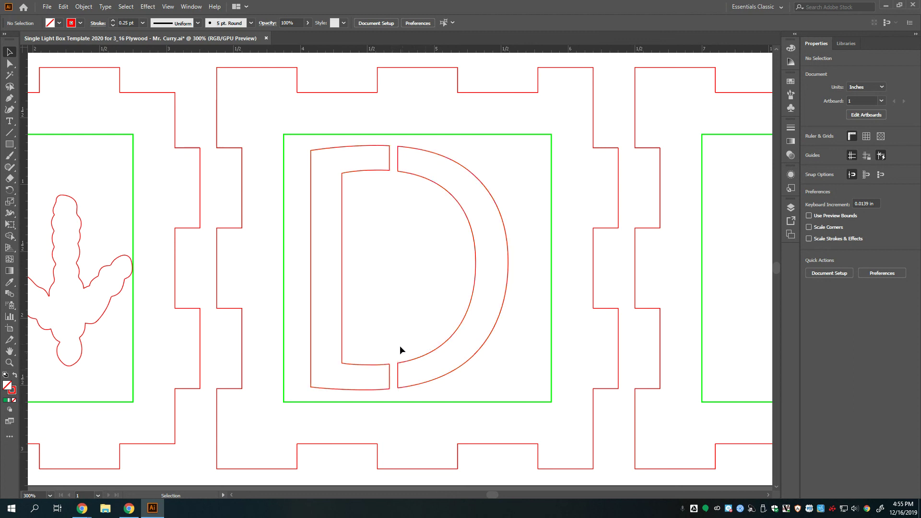
- Set the zoom to 100% to review the panels and save the light box document under its existing name
{"action": "left_click", "coordinate": [50, 495]}
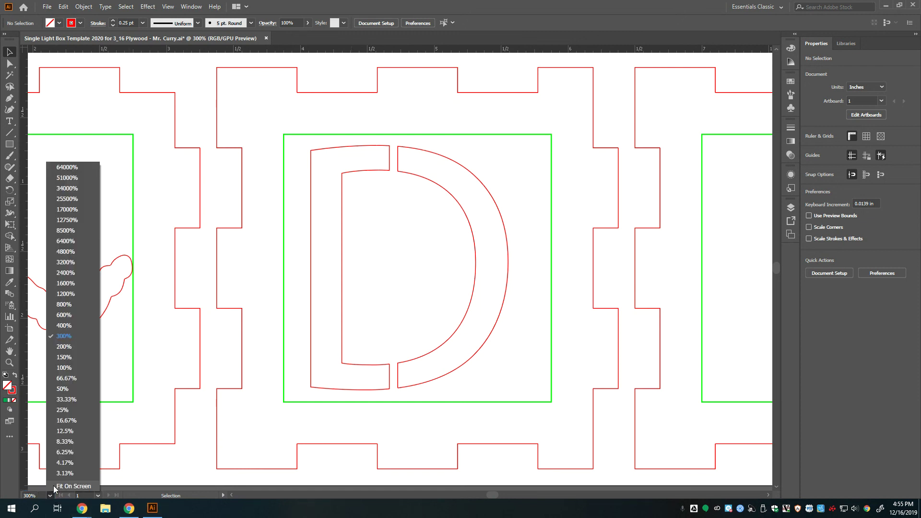
{"action": "left_click", "coordinate": [71, 362]}
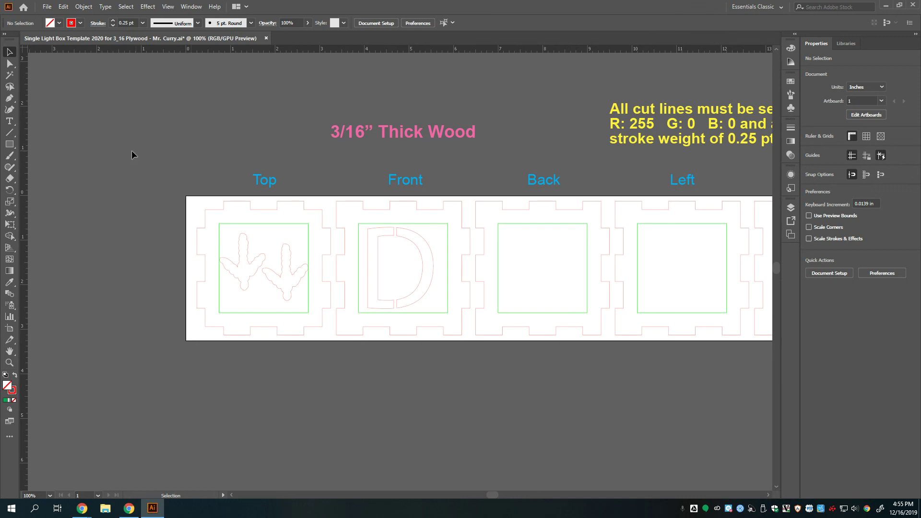
{"action": "left_click", "coordinate": [66, 8]}
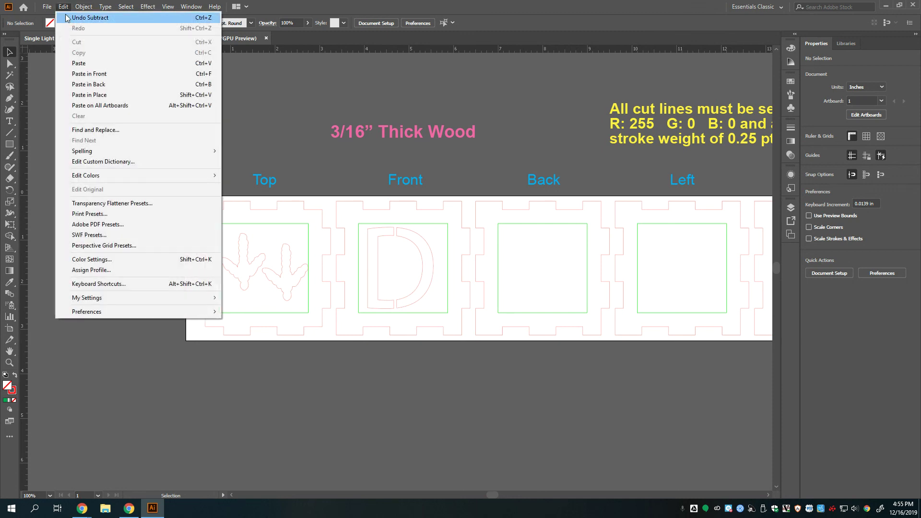
{"action": "left_click", "coordinate": [308, 7]}
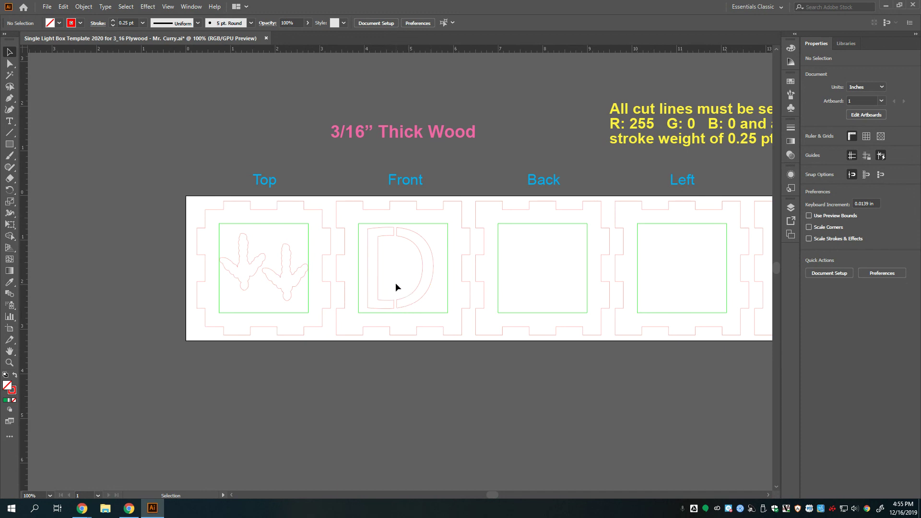
{"action": "left_click_drag", "start_coordinate": [492, 497], "coordinate": [496, 495]}
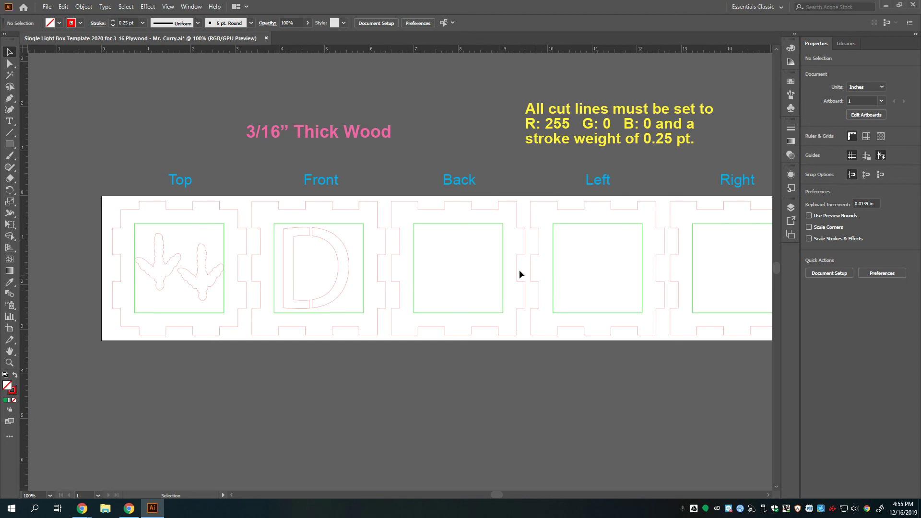
{"action": "left_click", "coordinate": [47, 6]}
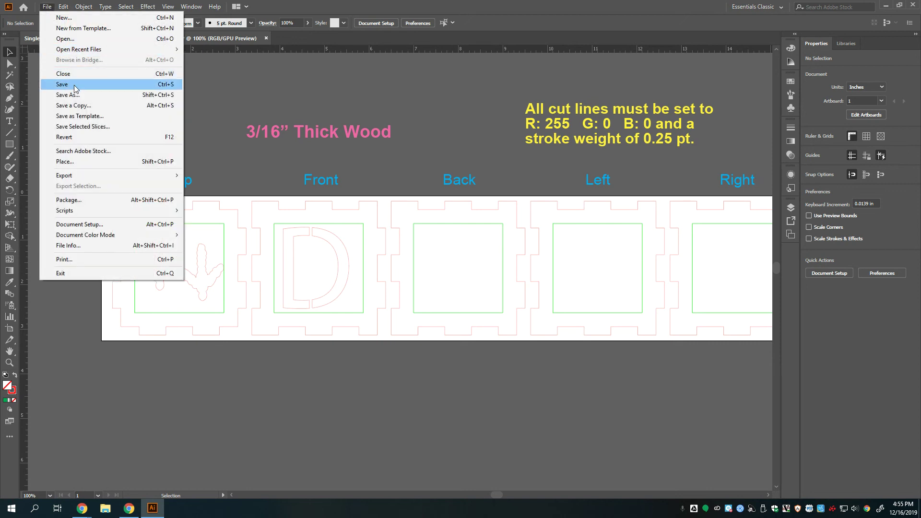
{"action": "left_click", "coordinate": [99, 85]}
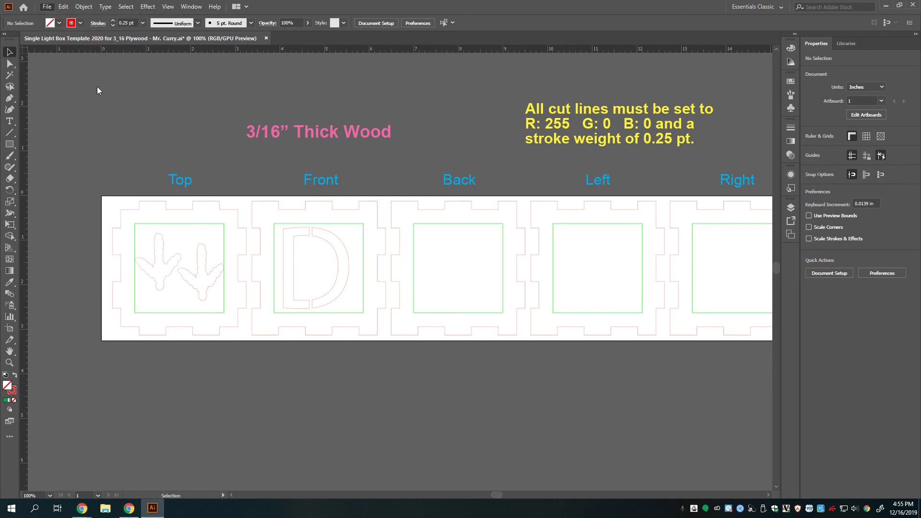